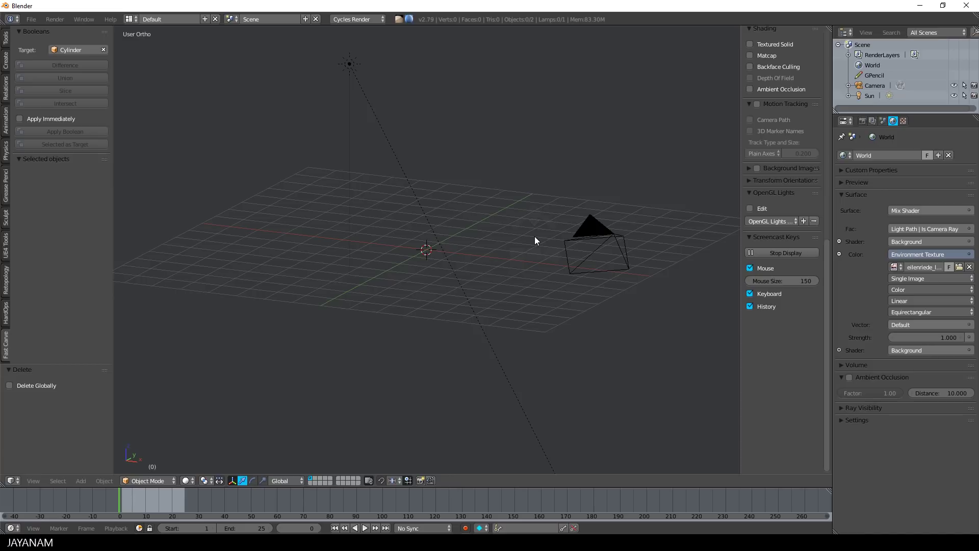
- Add a path curve at the scene origin and open it for editing in Edit Mode
key("shift+a")
mouse_move(535, 238)
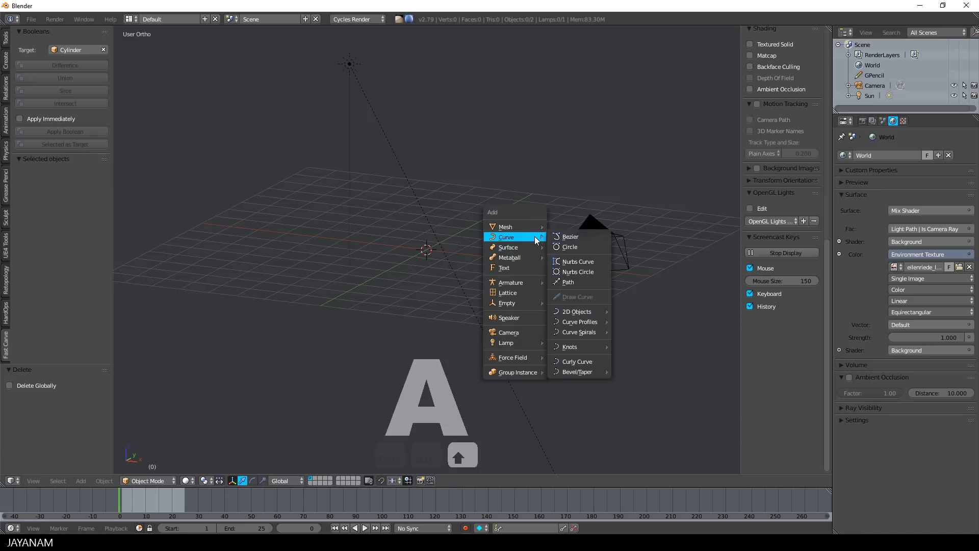
left_click(567, 282)
middle_click_drag(498, 275, 514, 277)
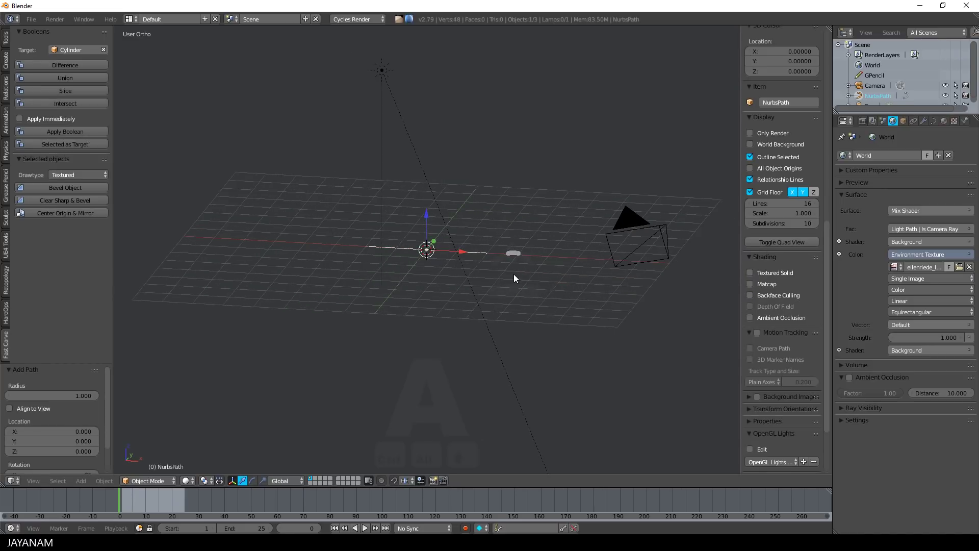
scroll(513, 274, "up", 3)
key("Tab")
left_click(604, 280)
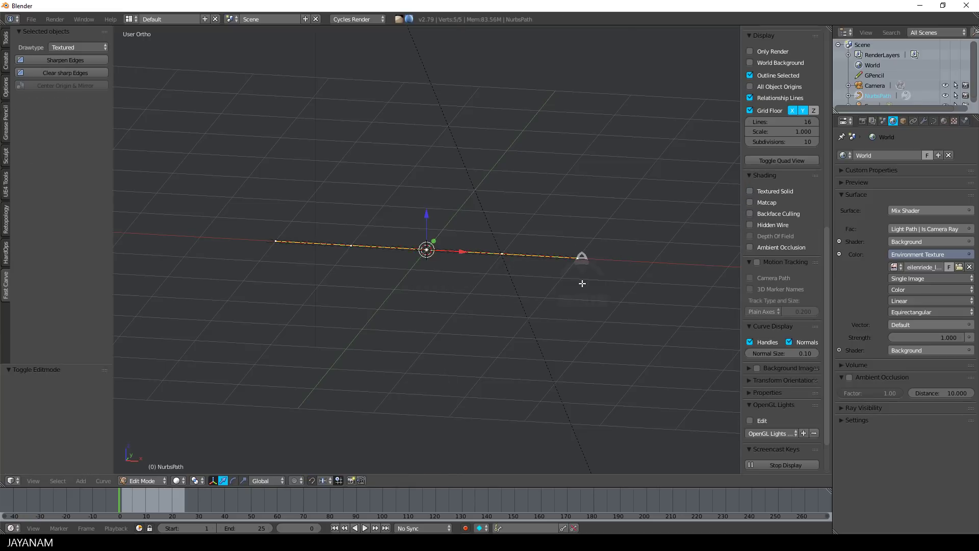
- In front view, scale all path points to about 0.42 and move them about -1.38 in X and 1.74 in Z
key("KP_1")
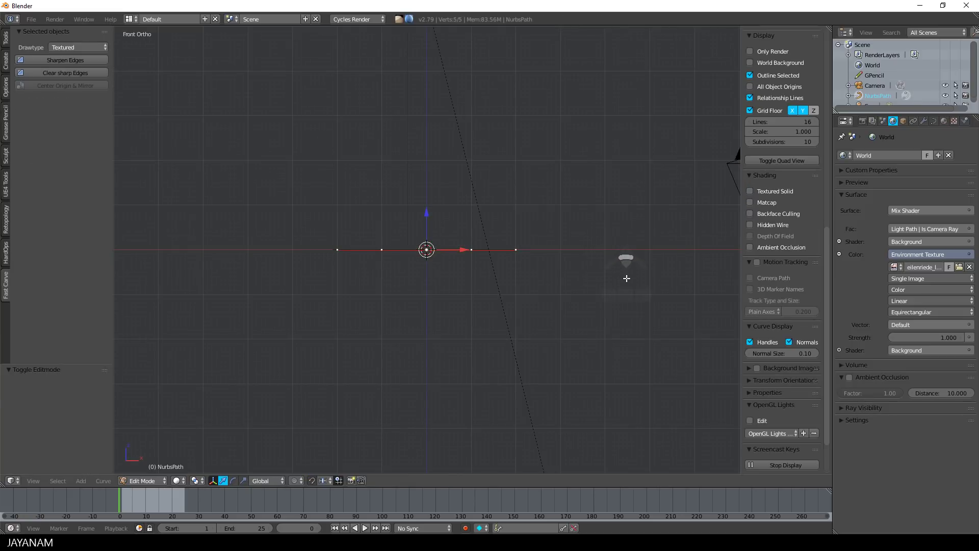
key("a")
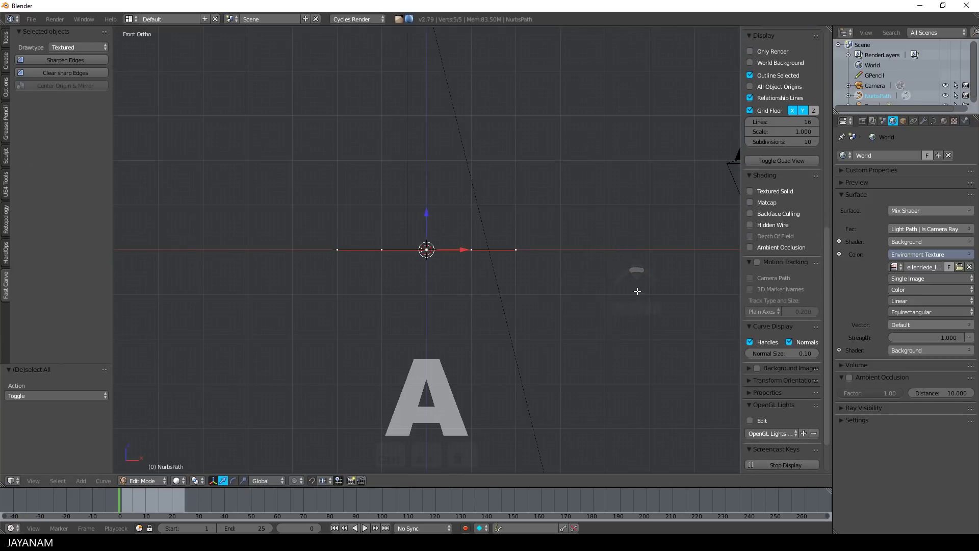
key("s")
left_click(511, 283)
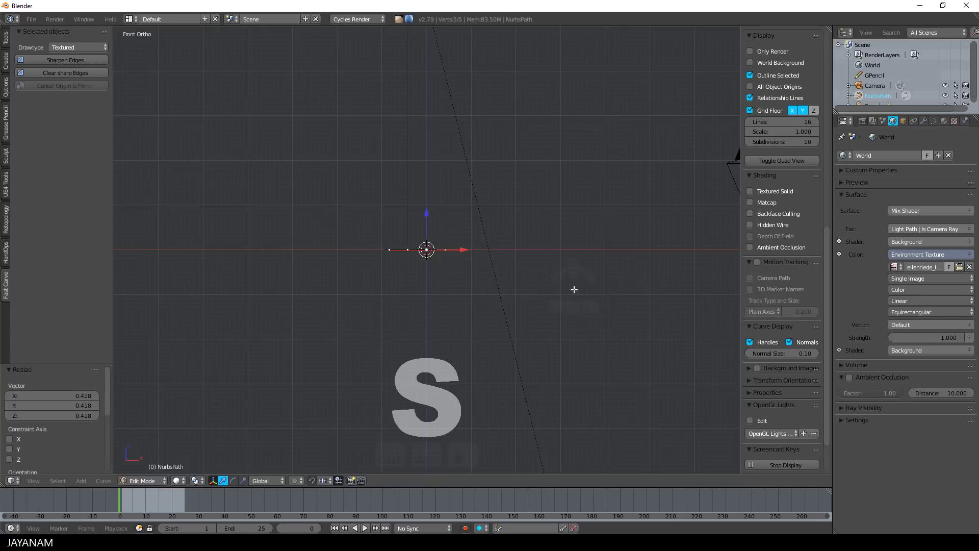
key("g")
left_click(512, 210)
- Rotate the whole path about 80° so that it stands nearly upright
key("r")
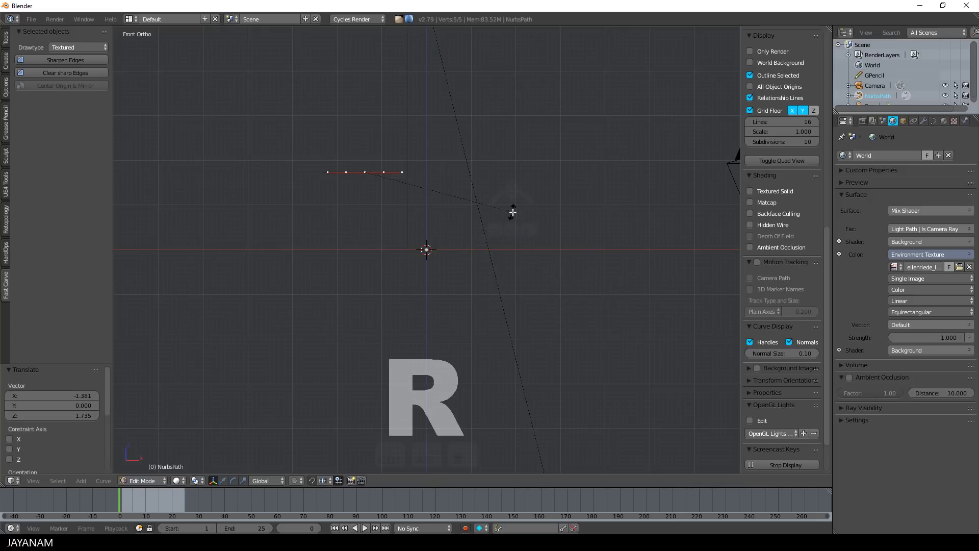
left_click(348, 306)
scroll(378, 265, "up", 3)
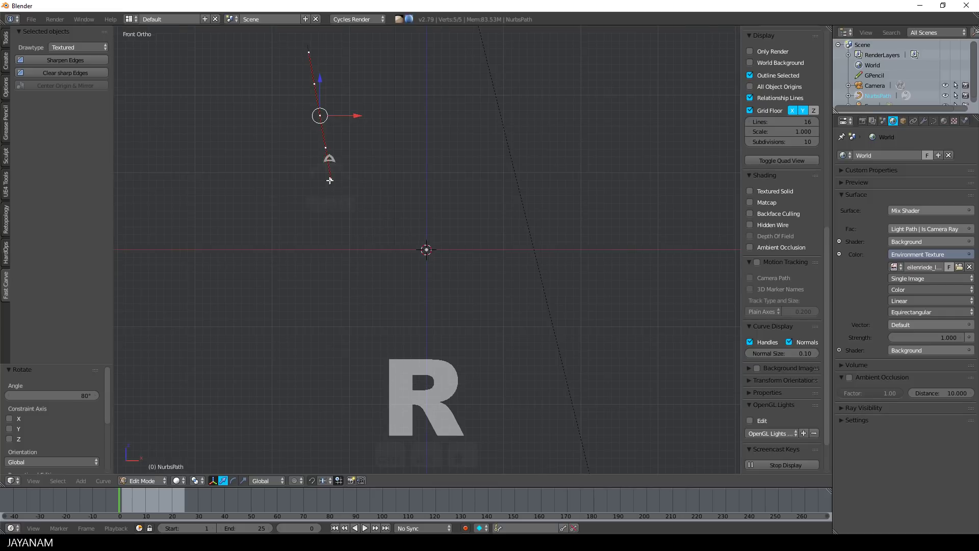
- Move the path's lower end point inward and down, and extrude two more points from it to reach the Z axis
right_click(330, 179)
key("g")
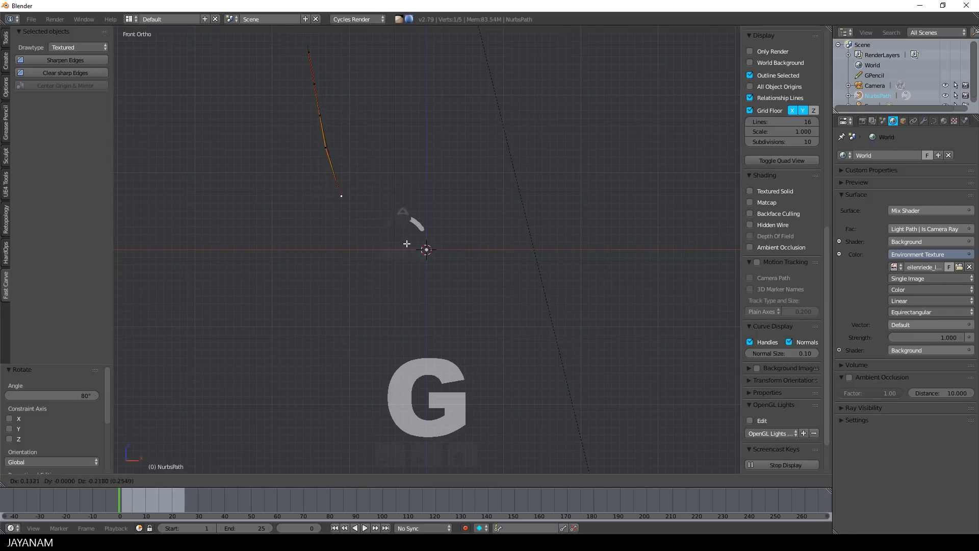
left_click(425, 241)
key("e")
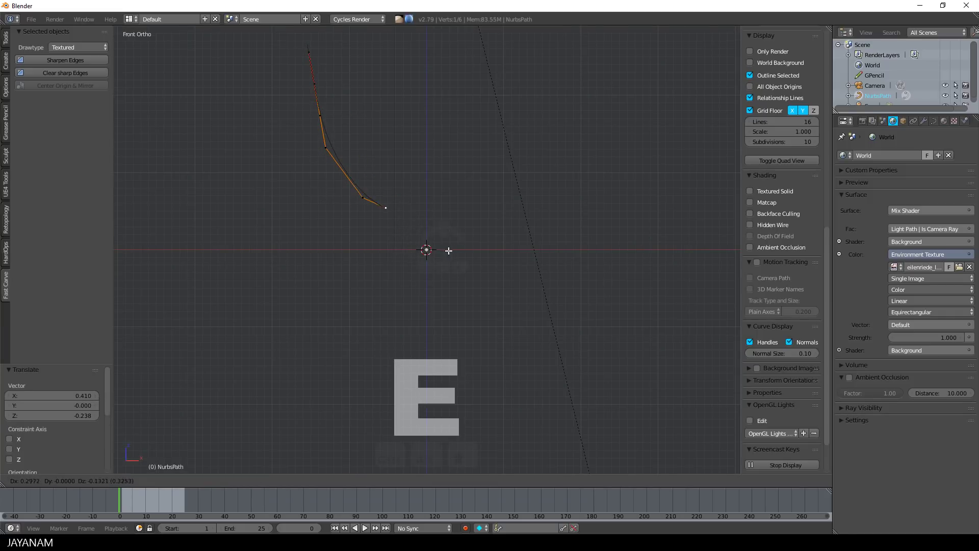
left_click(462, 258)
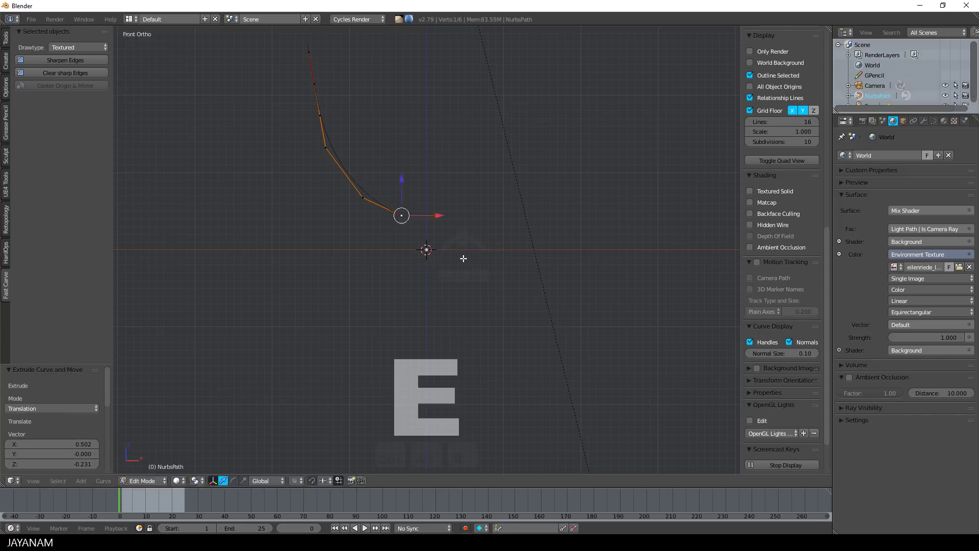
key("e")
left_click(488, 261)
scroll(346, 133, "down", 2)
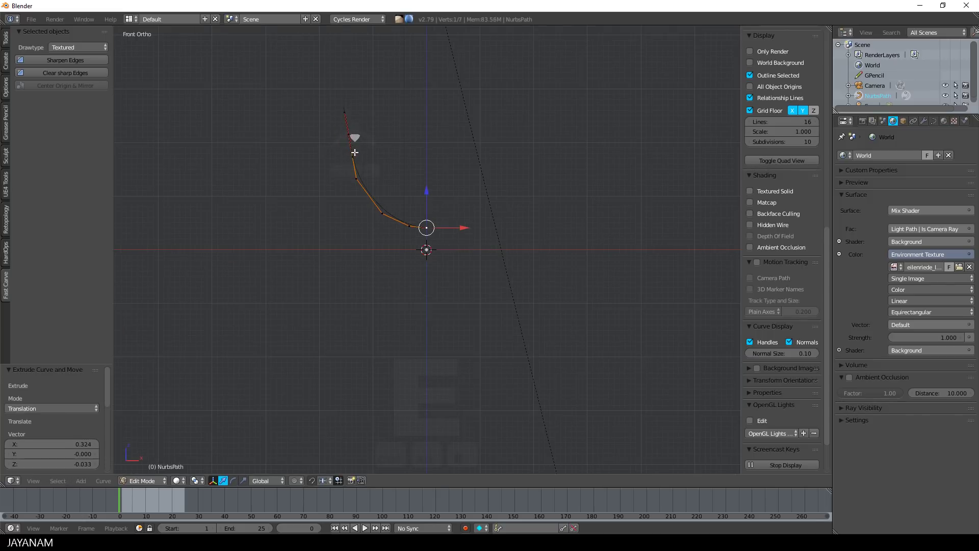
- Move the third point from the top about 0.78 inward, and shift the two topmost points inward and up
key("g")
left_click(428, 148)
key("g")
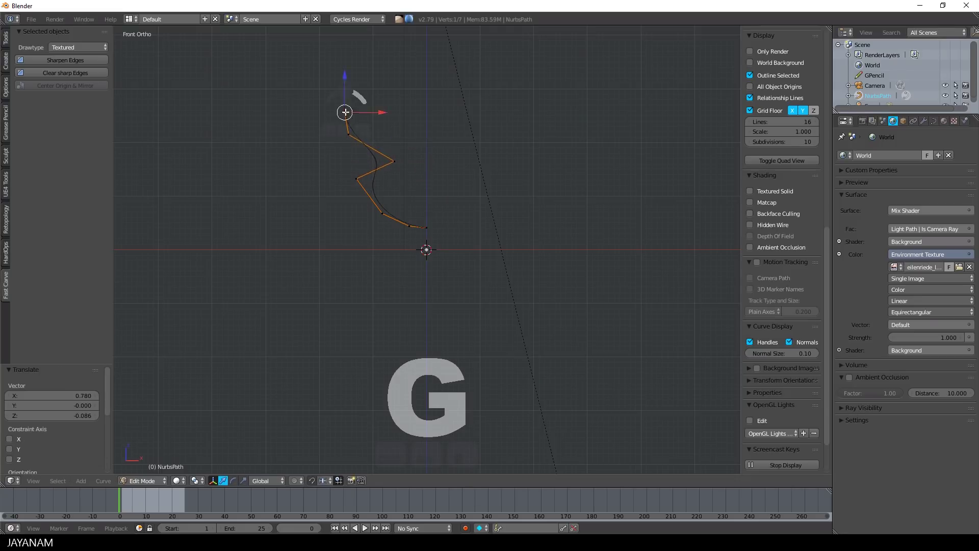
left_click(347, 129)
right_click(348, 129)
key("g")
left_click(367, 117)
- Move the neck point about 0.32 in X and 0.11 in Z, and the point below it about 0.56 inward in X
right_click(395, 159)
key("g")
left_click(413, 153)
right_click(361, 181)
key("g")
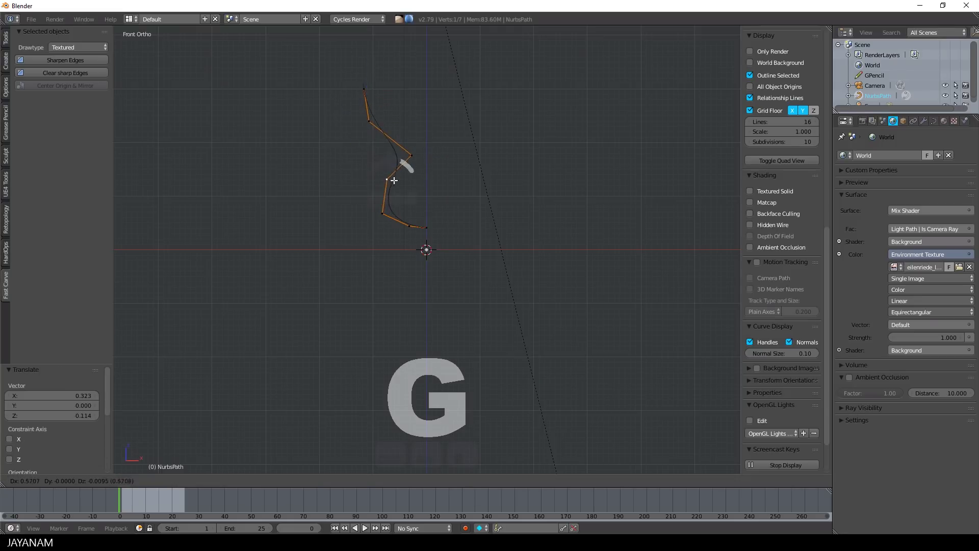
left_click(392, 181)
- Lower the entire profile along Z until its bottom end meets the origin, and return to Object Mode
mouse_move(352, 71)
left_mouse_down("ctrl")
mouse_move(431, 245)
mouse_move(385, 153)
left_mouse_up("ctrl")
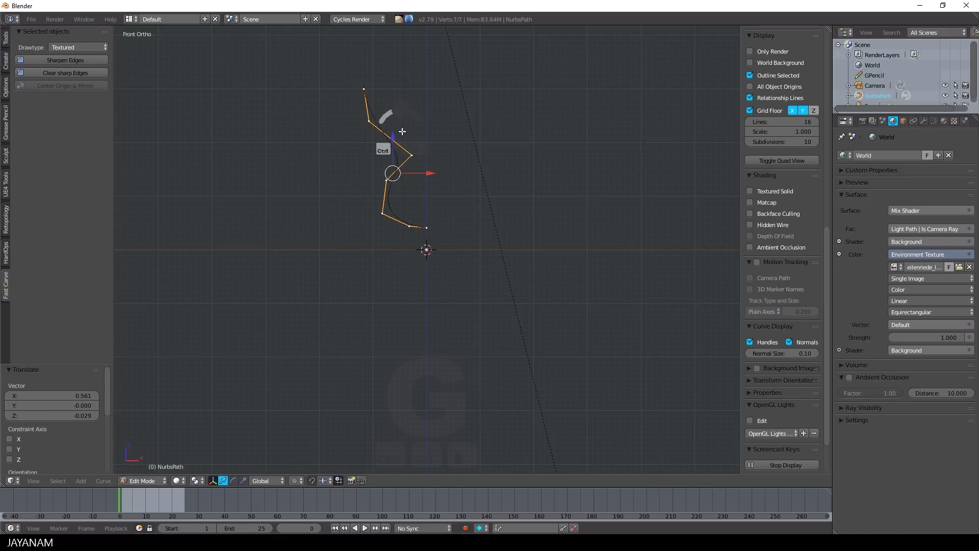
key("g")
key("z")
left_click(395, 157)
key("Tab")
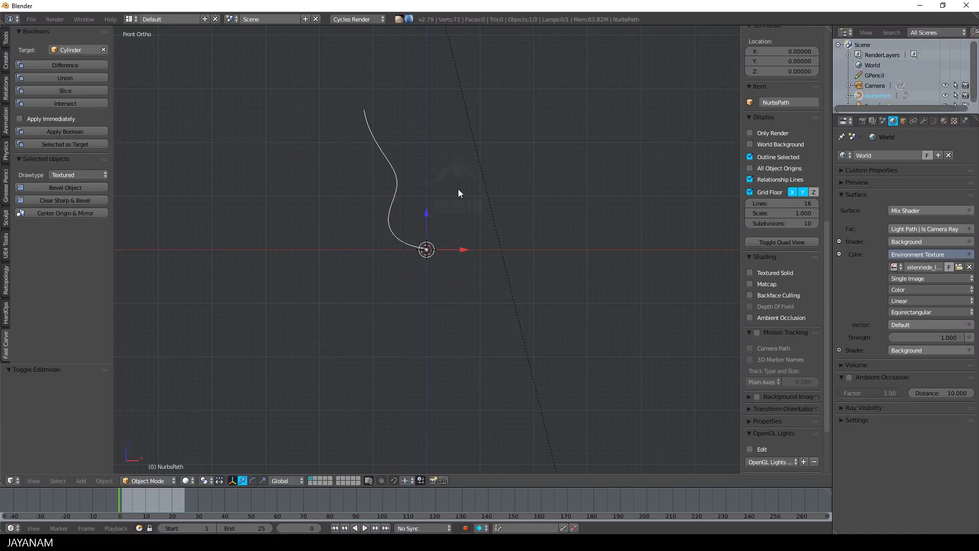
- Add a Screw modifier to the profile curve to revolve it into a vase
left_click(923, 121)
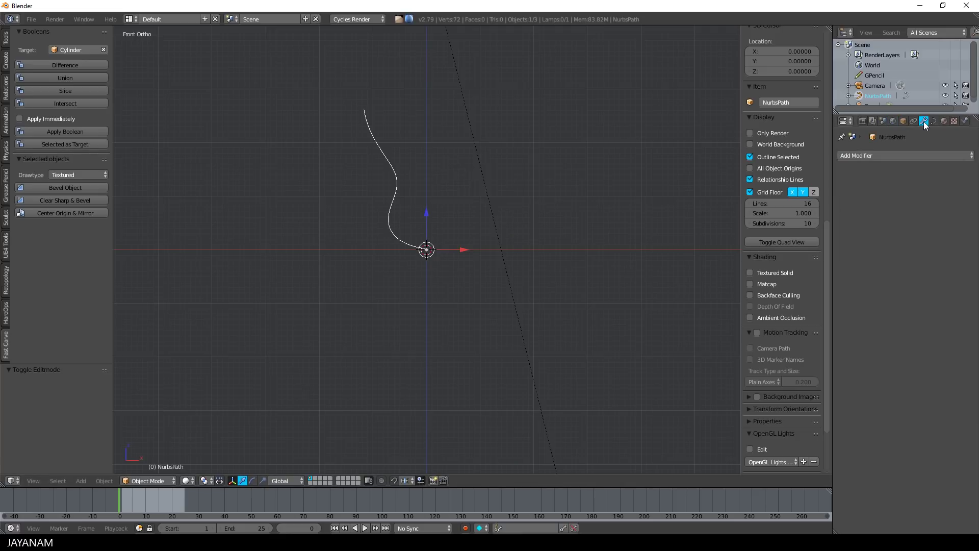
left_click(879, 156)
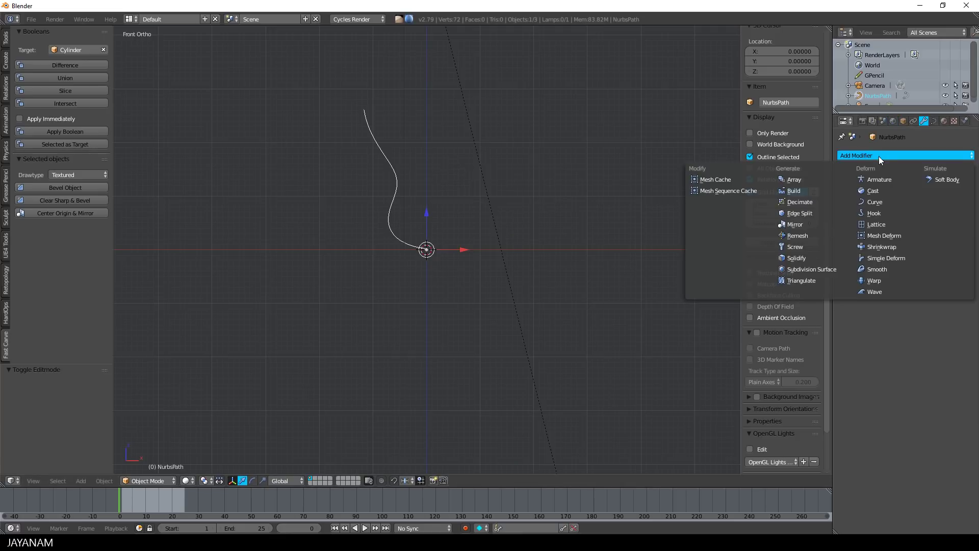
left_click(806, 246)
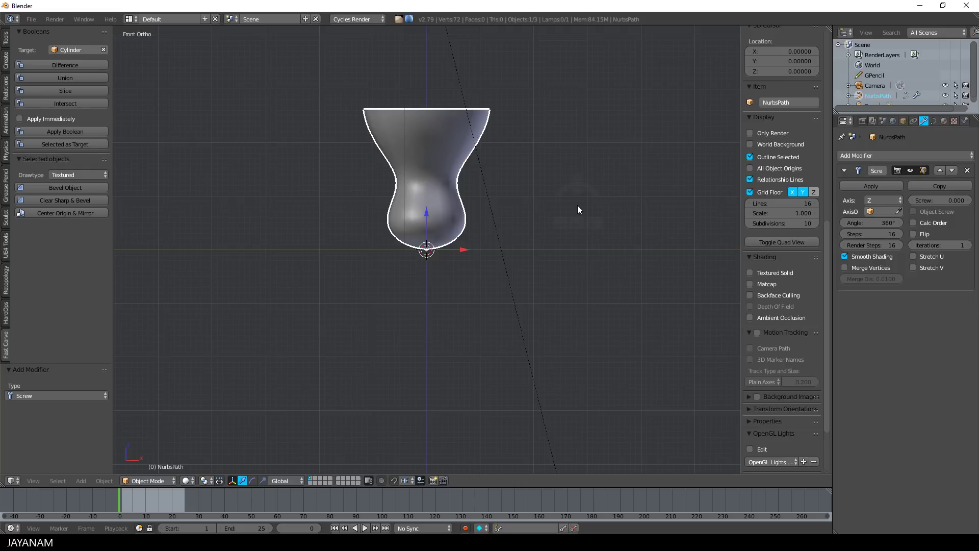
- Widen the vase's belly by moving its two profile points outward, and lower the point near the base by about 0.06
key("Tab")
left_click(617, 202)
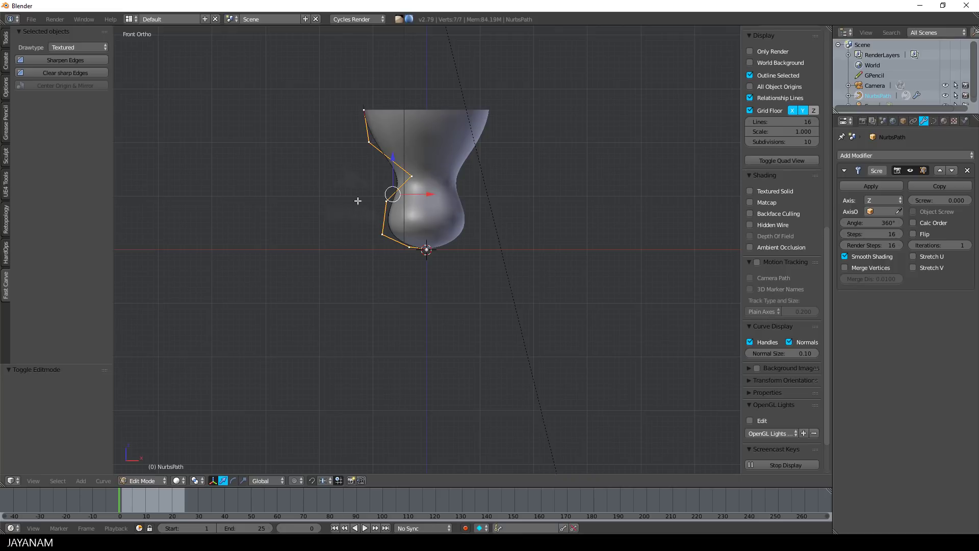
right_click(387, 201)
key("g")
left_click(384, 239)
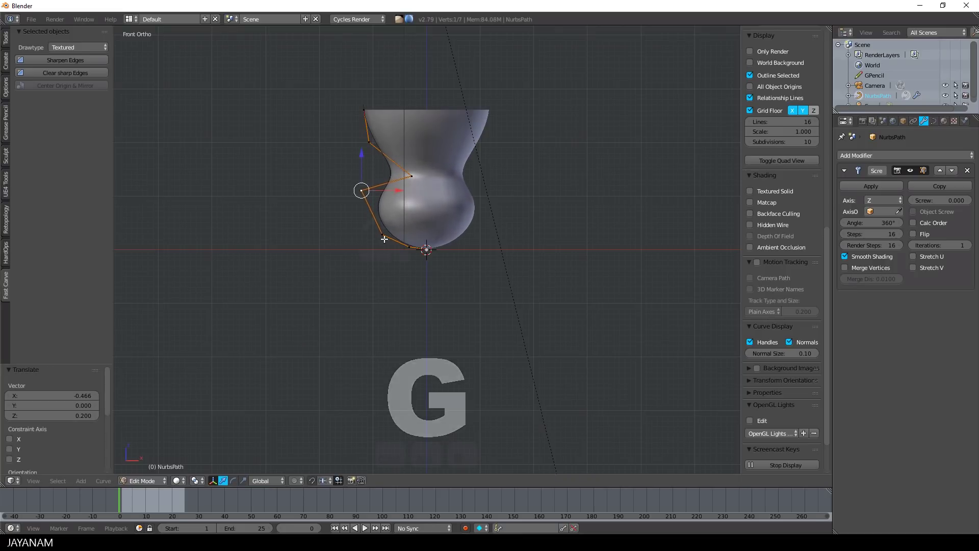
right_click(384, 238)
key("g")
left_click(363, 239)
right_click(407, 247)
key("g")
left_click(407, 250)
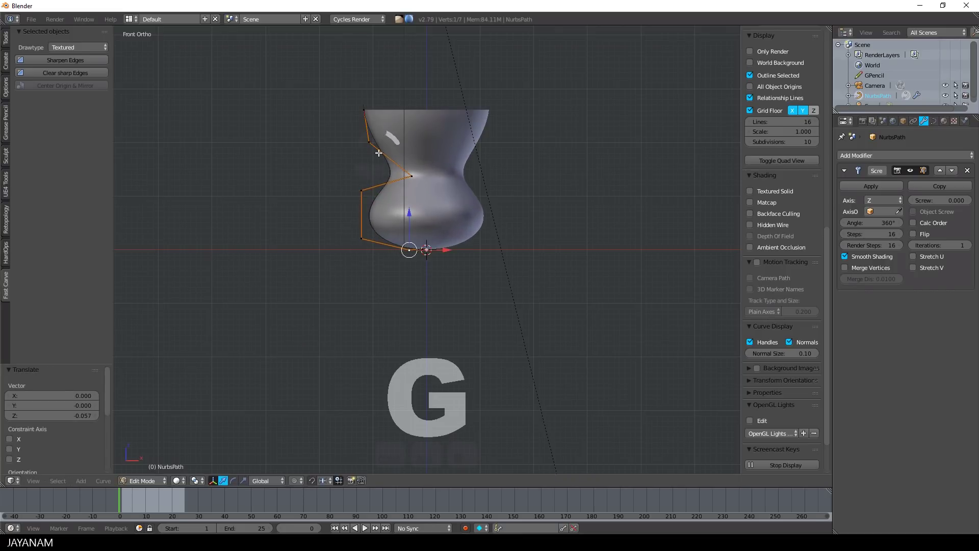
- Pull the upper neck point about 0.59 inward, and shape the rim by lowering the end point and extruding it about 0.21 upward
right_click(370, 142)
key("g")
left_click(399, 145)
right_click(364, 109)
key("g")
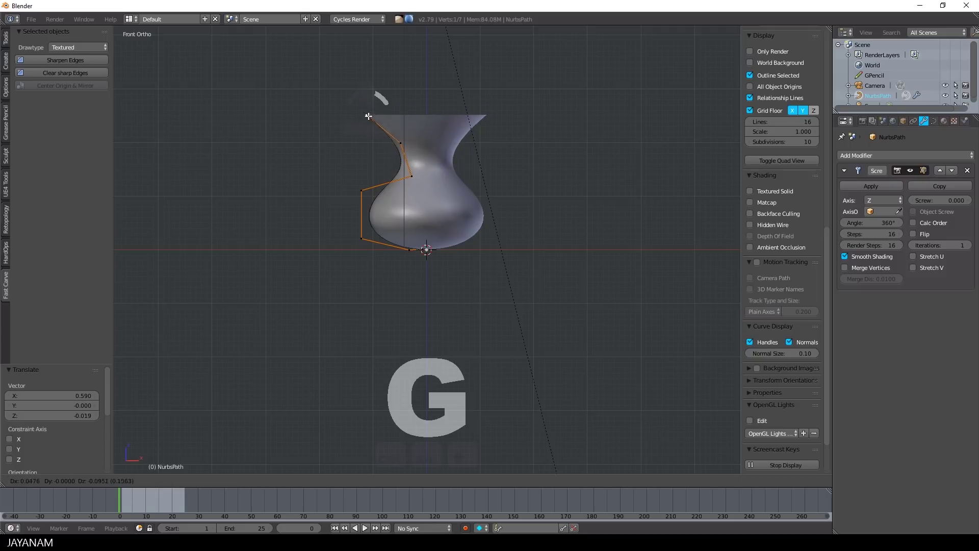
left_click(368, 116)
key("e")
left_click(376, 104)
- Move the lower neck point about 0.13 inward, raise the belly's upper point about 0.36, and return to Object Mode
right_click(412, 176)
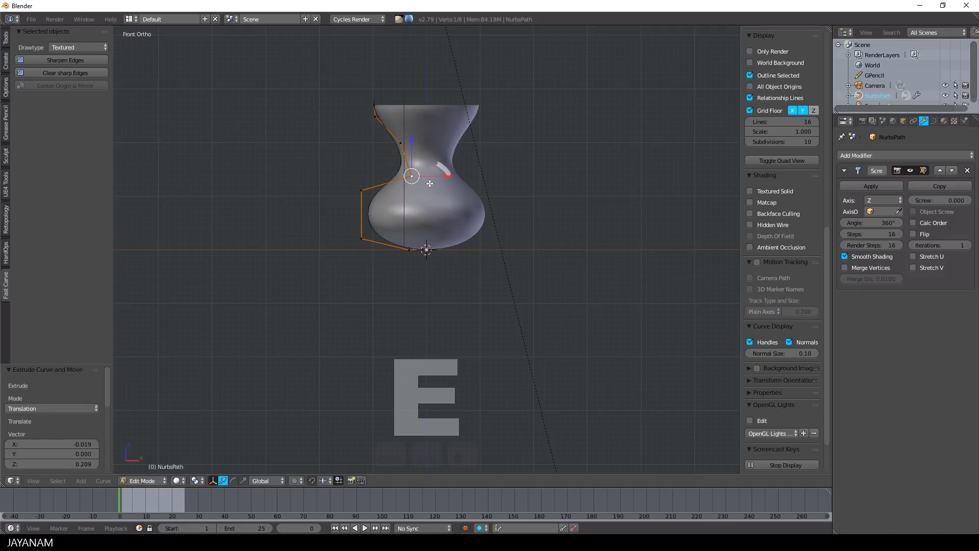
key("g")
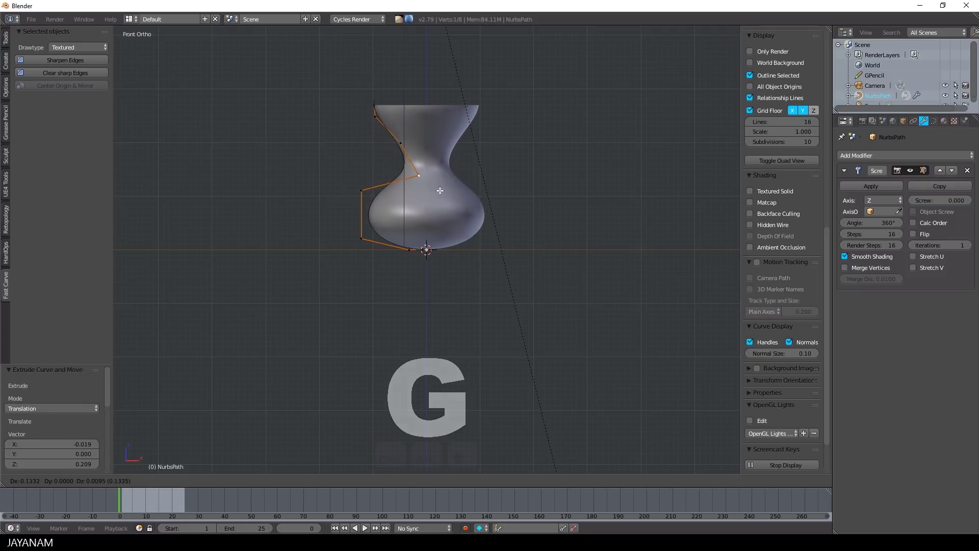
left_click(440, 190)
right_click(362, 190)
key("g")
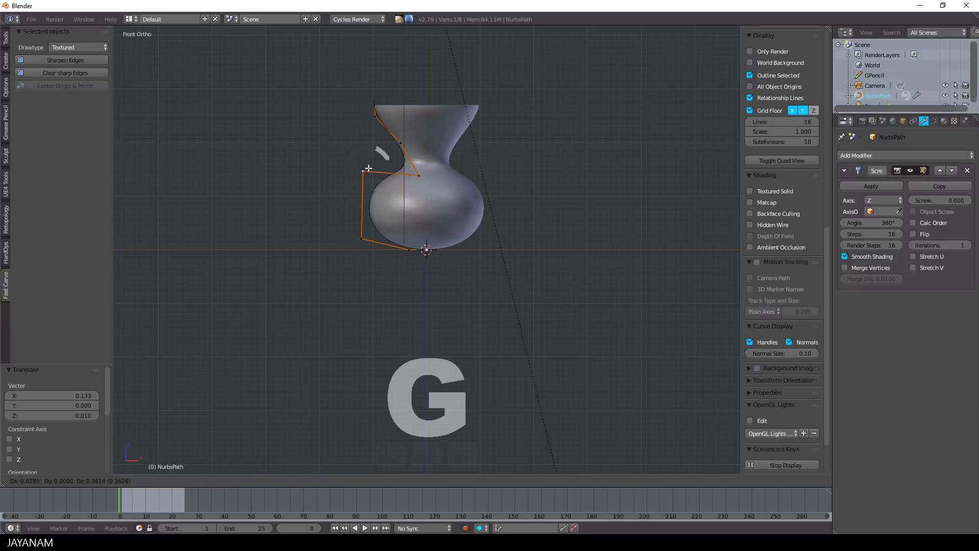
left_click(368, 168)
middle_click_drag(586, 160, 547, 232)
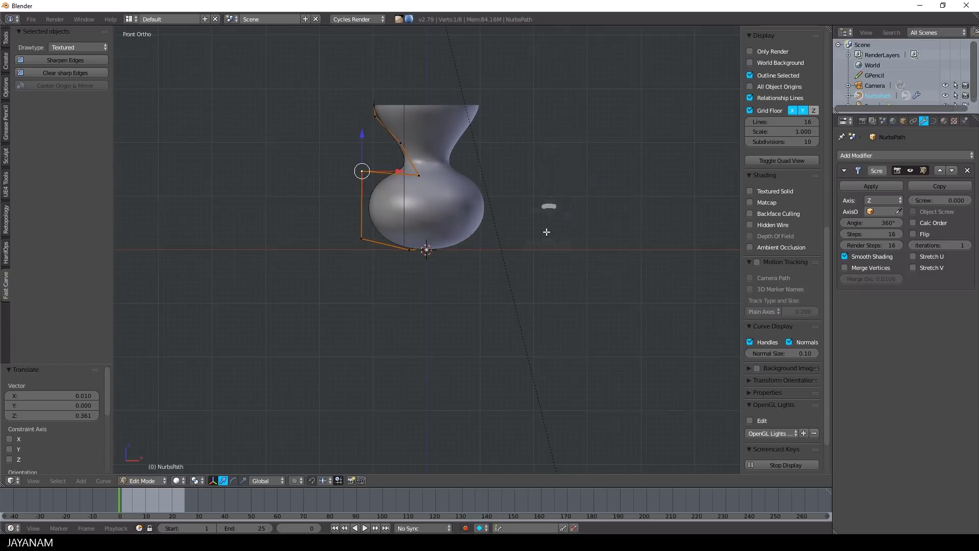
scroll(547, 232, "up", 2)
scroll(546, 219, "down", 3)
key("Tab")
left_click(433, 250)
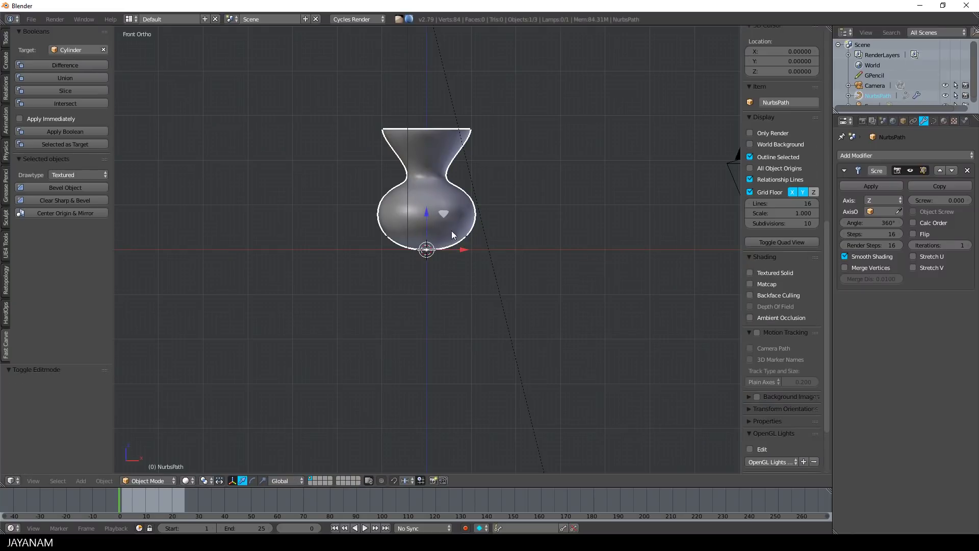
- Duplicate the vase and place the copy about -2.97 along X
key("shift+d")
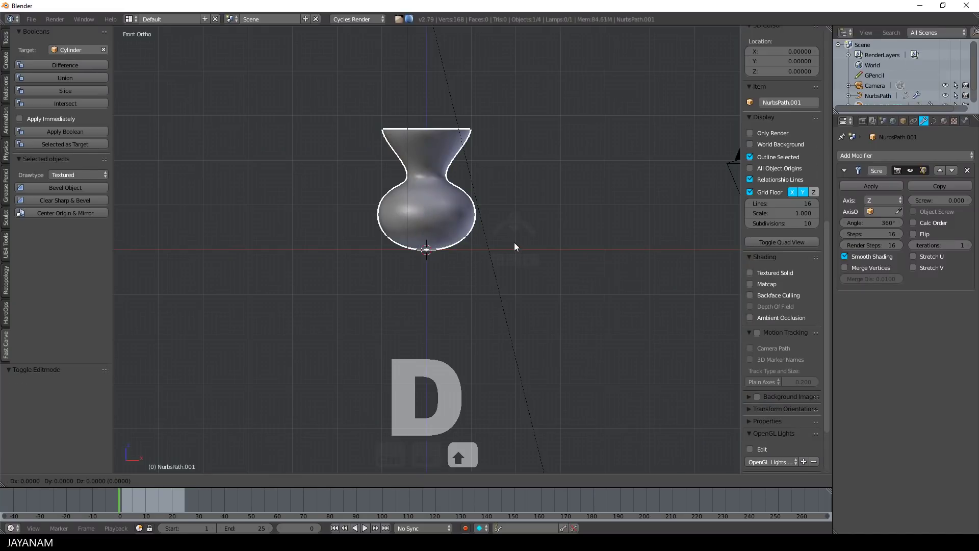
key("x")
left_click(382, 244)
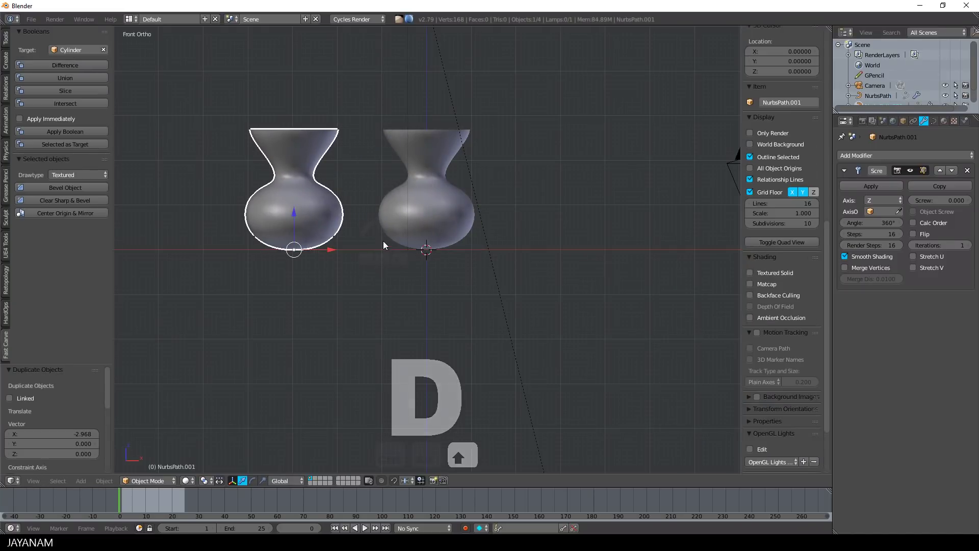
- Convert the duplicated vase from a curve to a mesh and return to front view
middle_click_drag(387, 238, 374, 255)
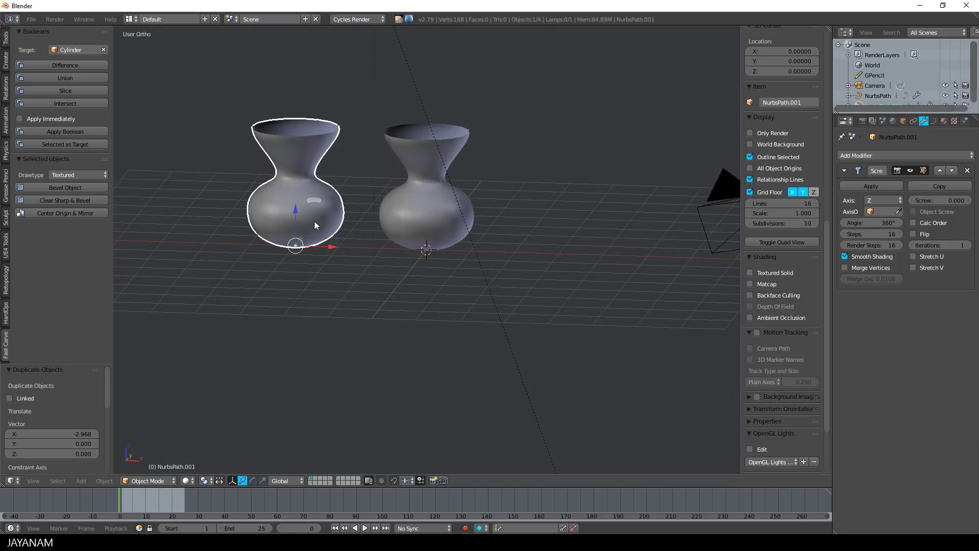
key("alt+c")
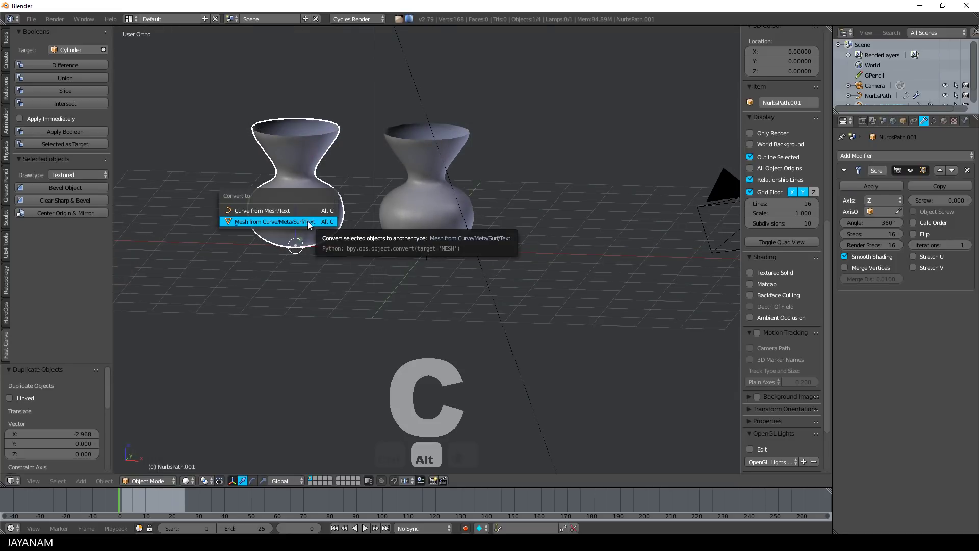
left_click(313, 221)
middle_click_drag(317, 229, 349, 224)
key("KP_1")
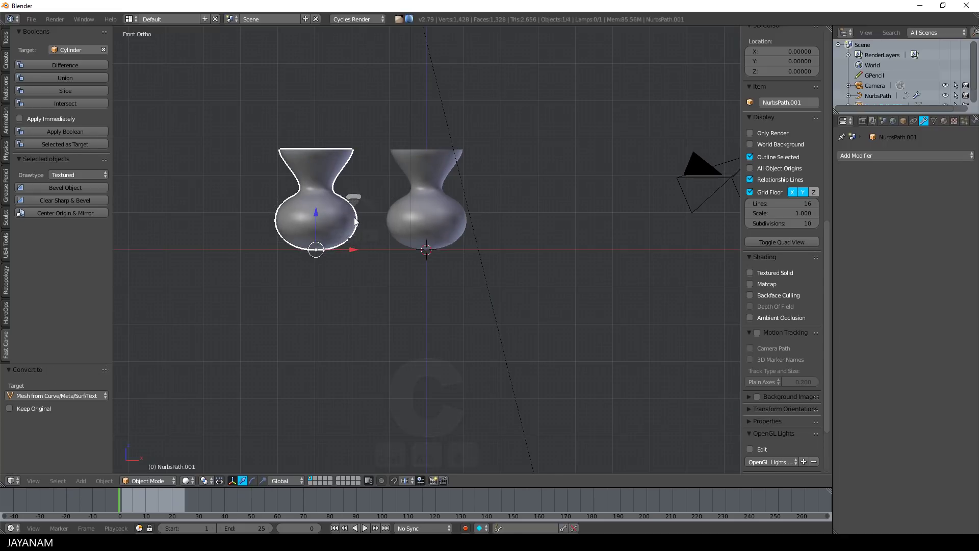
- Inspect the duplicated vase's mesh topology in Edit Mode and return to Object Mode
key("Tab")
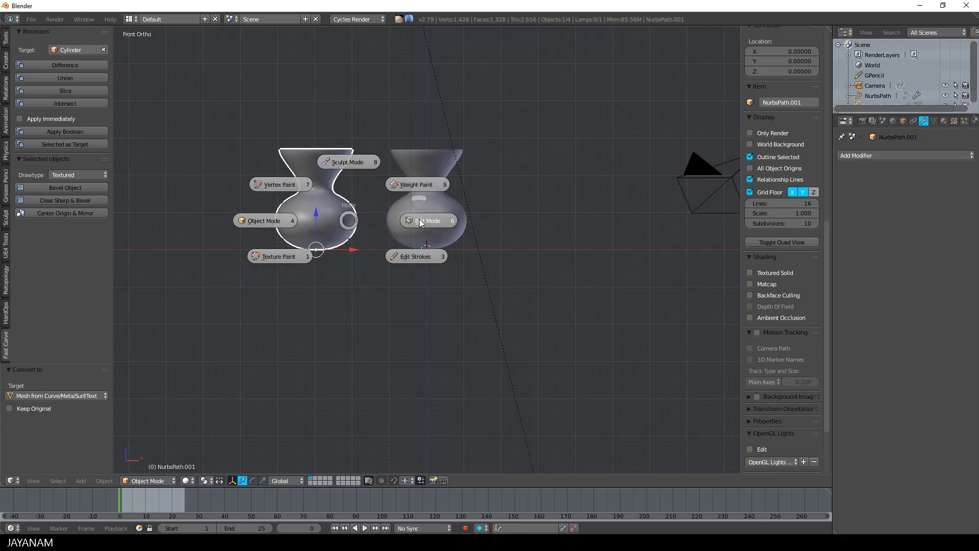
left_click(419, 221)
mouse_move(372, 219)
middle_mouse_down()
mouse_move(352, 246)
mouse_move(373, 219)
middle_mouse_up()
key("Tab")
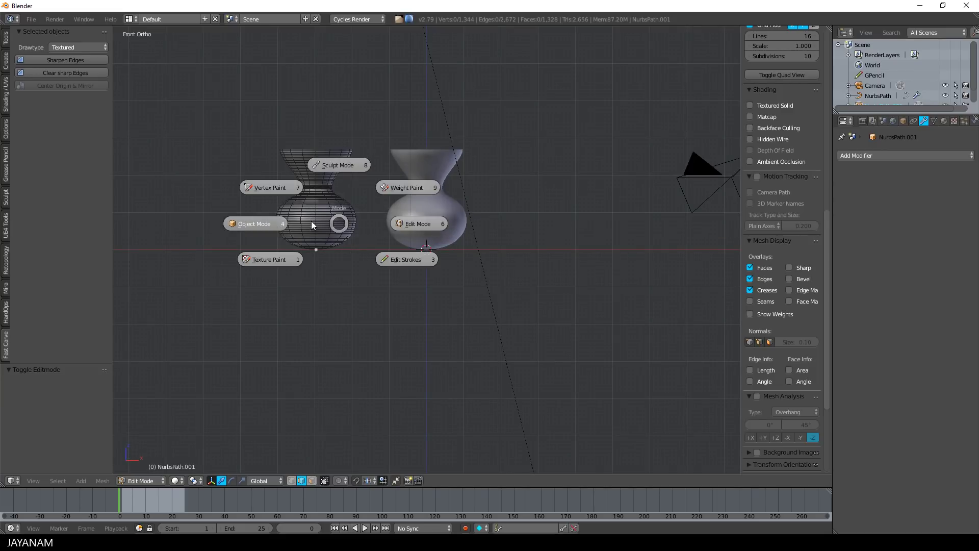
left_click(313, 225)
- Add a Solidify modifier to the duplicated vase with a thickness of 0.056 and Even Thickness enabled
left_click(855, 154)
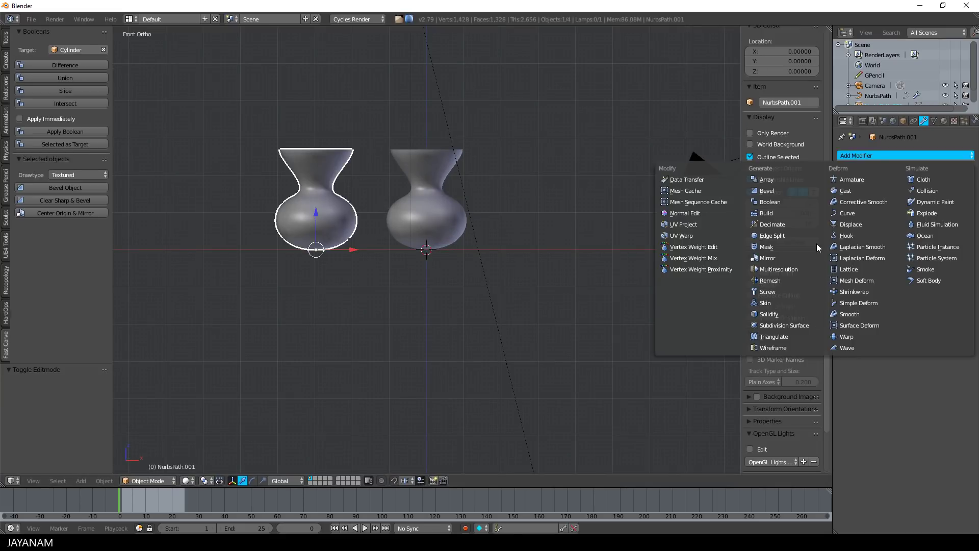
left_click(787, 314)
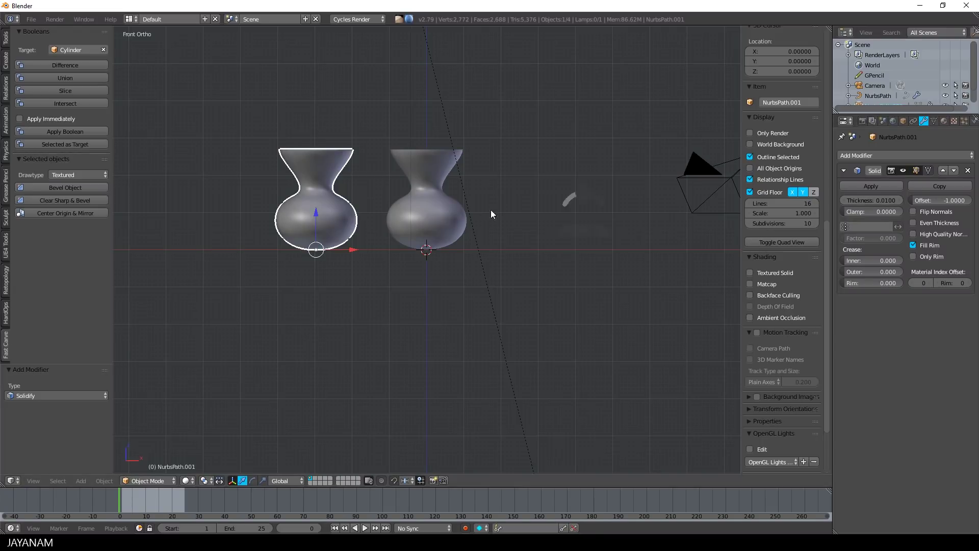
left_click_drag(872, 200, 887, 200)
middle_click_drag(397, 214, 449, 245)
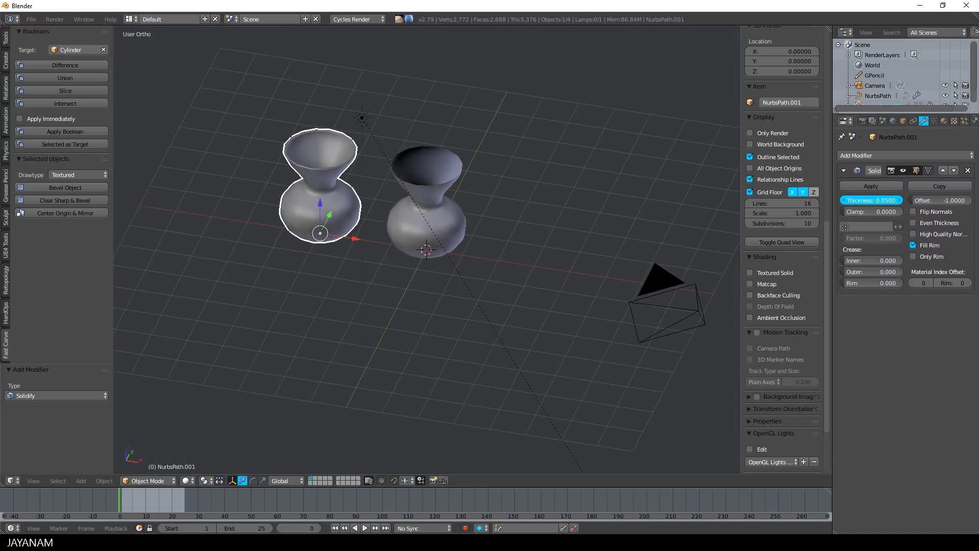
left_click(912, 223)
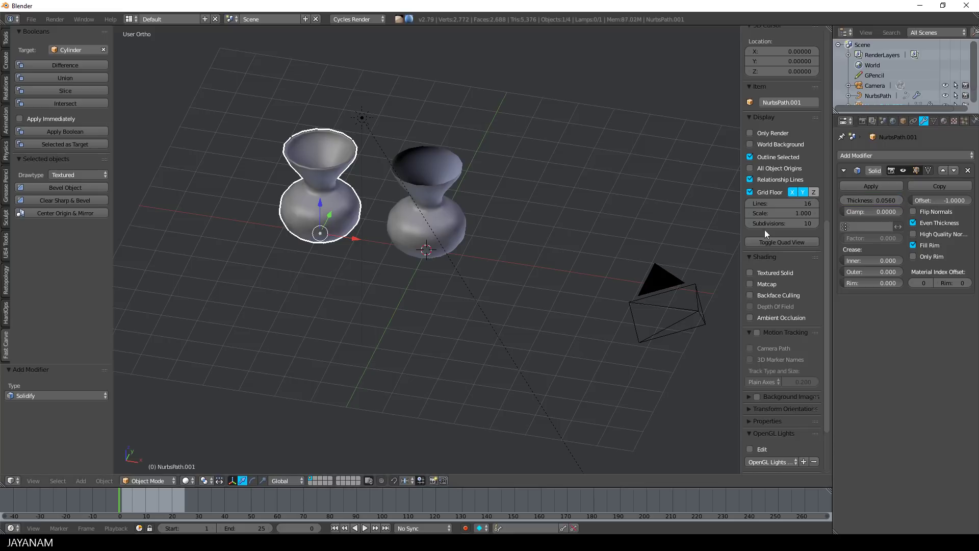
middle_click_drag(515, 196, 512, 235)
- In the original vase's profile, move the belly's upper point about 0.63 inward and 0.55 down, and lower the outer base point to the ground line
key("Tab")
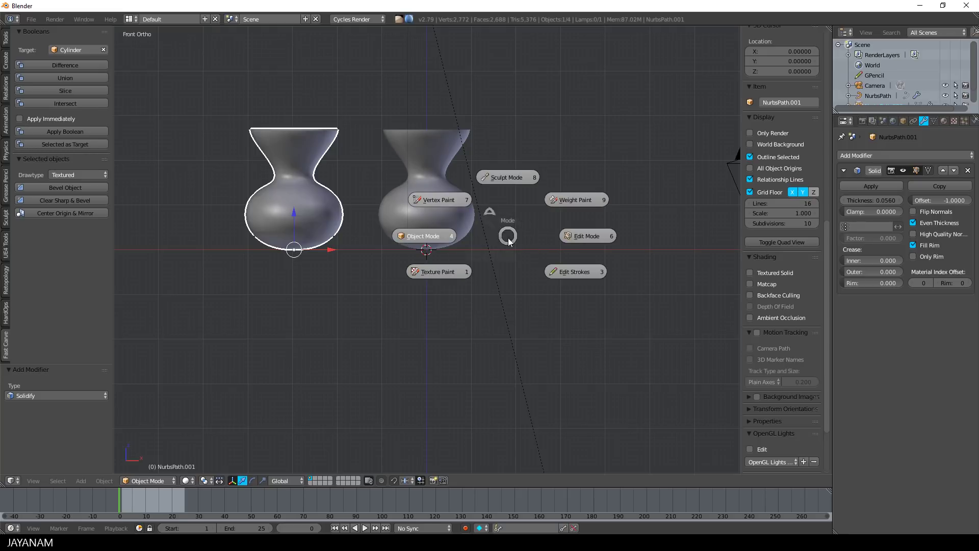
right_click(430, 217)
key("Tab")
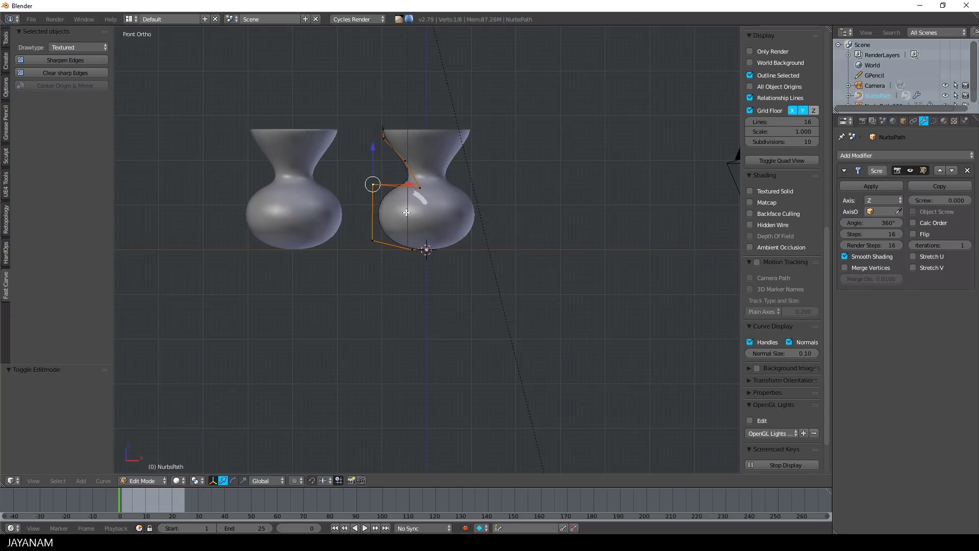
key("g")
left_click(433, 237)
scroll(434, 237, "up", 2)
right_click(350, 236)
key("g")
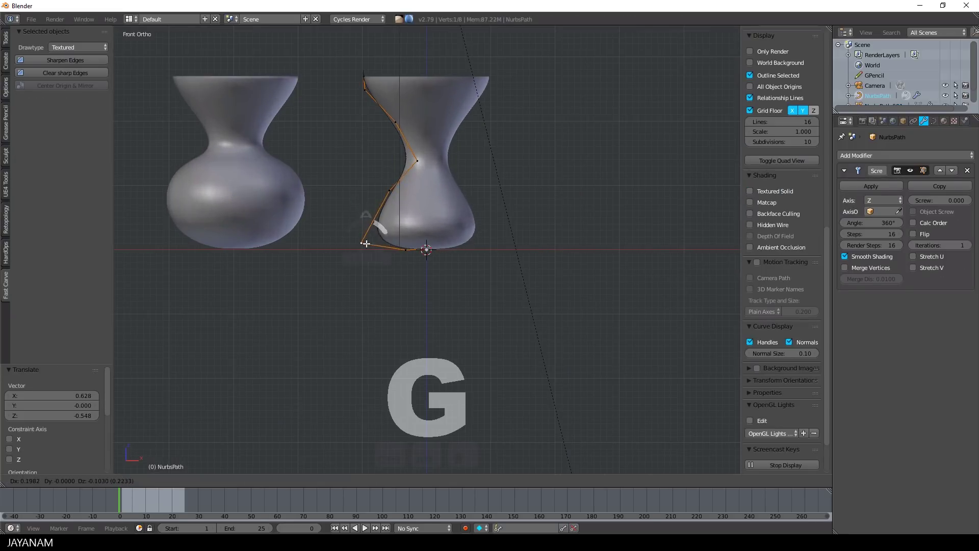
left_click(363, 250)
- Lower the rim and upper neck points of the profile and narrow the two rim points about 0.14 along X
mouse_move(361, 51)
left_mouse_down("ctrl")
mouse_move(419, 93)
mouse_move(363, 130)
left_mouse_up("ctrl")
key("a")
mouse_move(358, 48)
left_mouse_down("ctrl")
mouse_move(372, 46)
mouse_move(372, 131)
mouse_move(425, 113)
left_mouse_up("ctrl")
key("g")
left_click(478, 139)
right_click(381, 117)
right_click(380, 108, "shift")
left_click_drag(390, 77, 390, 85)
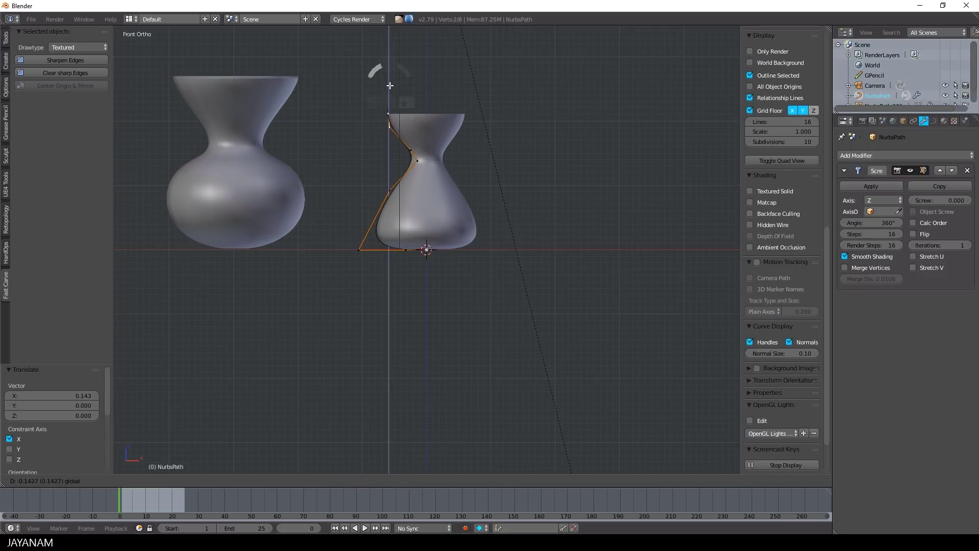
- Move the profile point just below the neck about 0.38 inward
right_click(392, 191)
key("g")
left_click(430, 190)
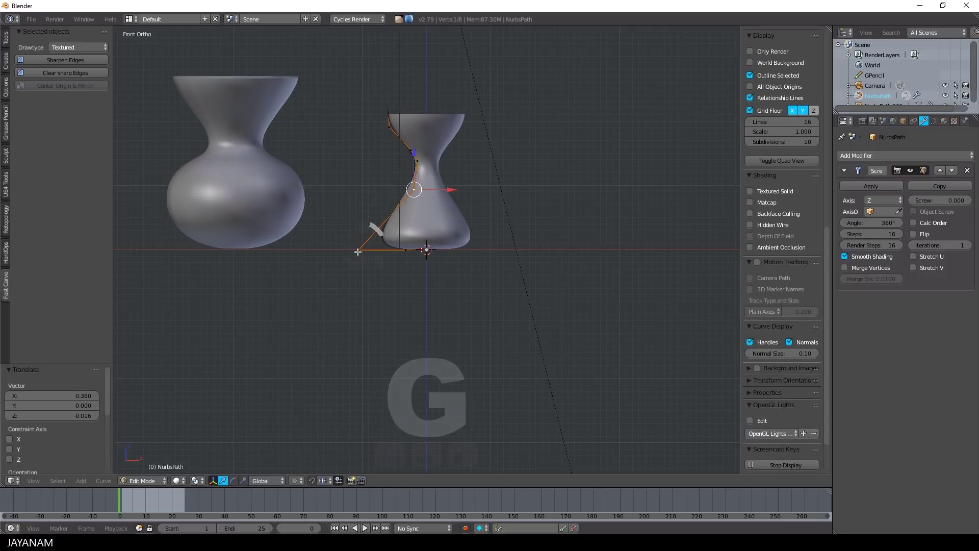
- Subdivide the segment between the lower neck and outer base points, and move the new point about 0.11 outward and 0.37 up
right_click(358, 251, "shift")
key("w")
left_click(412, 232)
right_click(388, 223)
key("g")
left_click(386, 202)
- Slim the lower body by moving the outer base and new belly points inward, and raise the base point about 0.13
right_click(363, 250)
key("g")
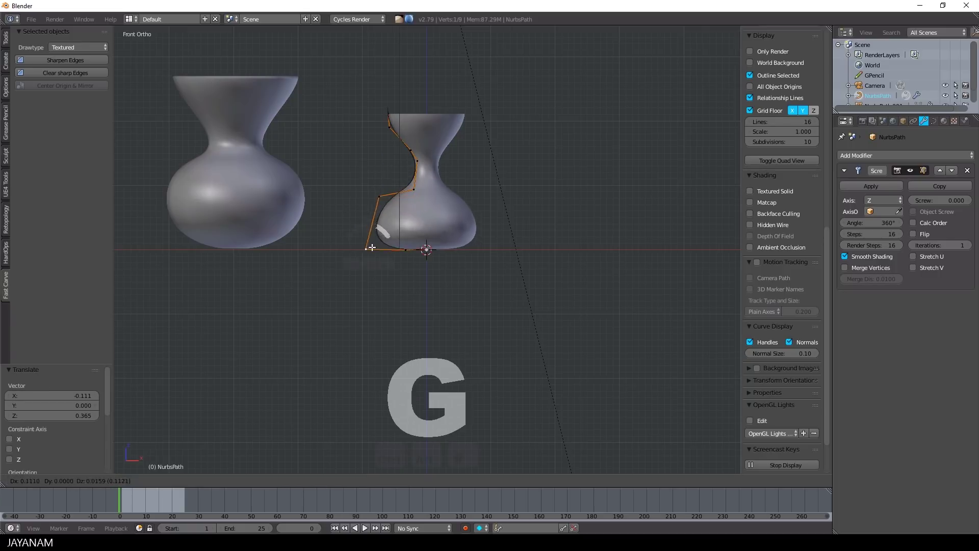
left_click(387, 254)
right_click(380, 196)
key("g")
left_click(389, 203)
right_click(381, 254)
key("g")
left_click(383, 246)
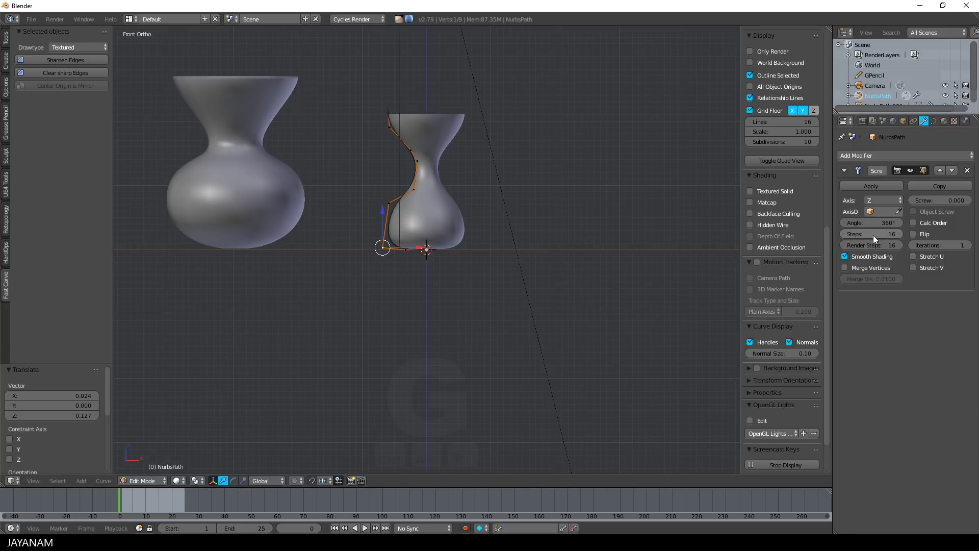
- Set the Screw modifier's steps to 4 to give the small vase a square cross-section
left_click_drag(873, 235, 849, 235)
left_click(900, 234)
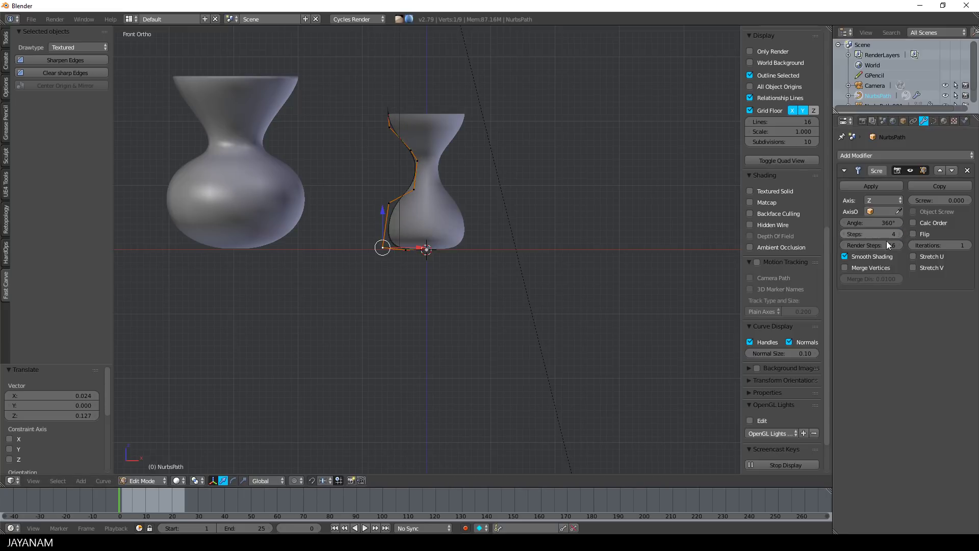
middle_click_drag(642, 163, 553, 219)
scroll(598, 206, "up", 3)
key("KP_1")
scroll(564, 228, "down", 3)
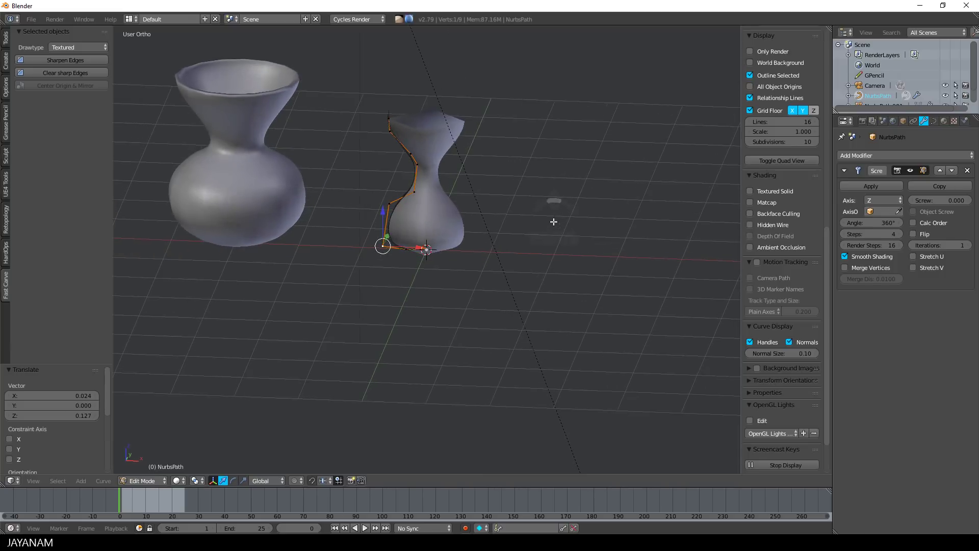
- Return to Object Mode and convert the square vase from a curve to a mesh
key("Tab")
left_click(447, 224)
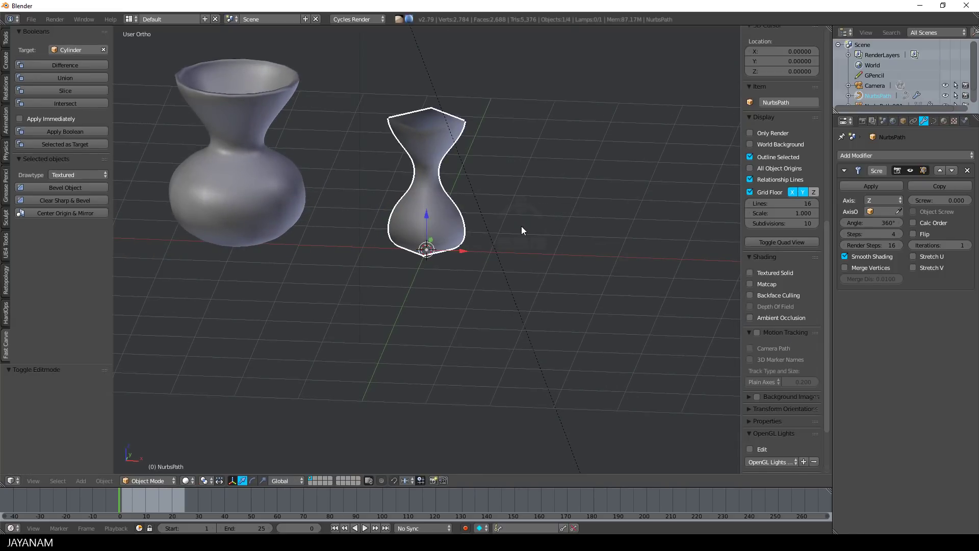
key("alt+c")
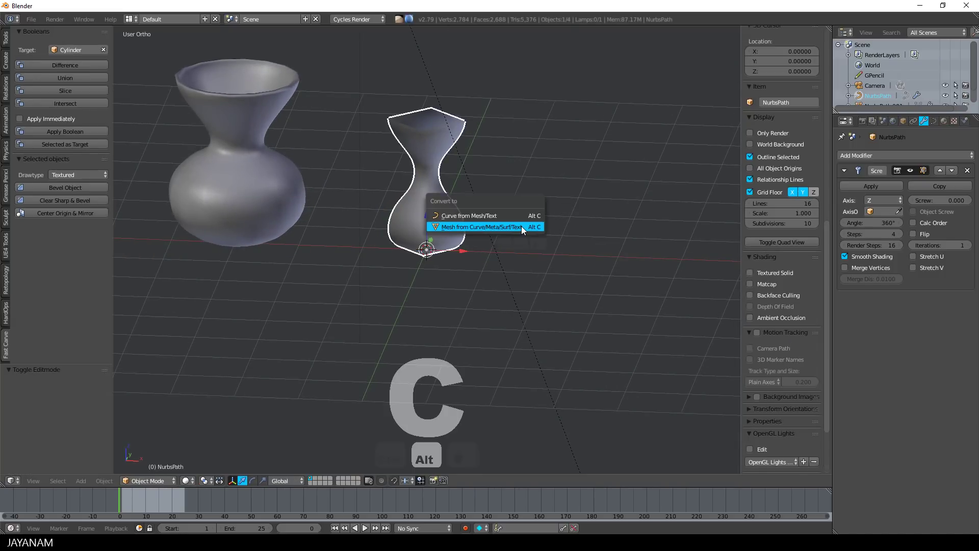
left_click(521, 226)
- Add a Solidify modifier to the square vase with a thickness of 0.057 and Even Thickness enabled
left_click(865, 156)
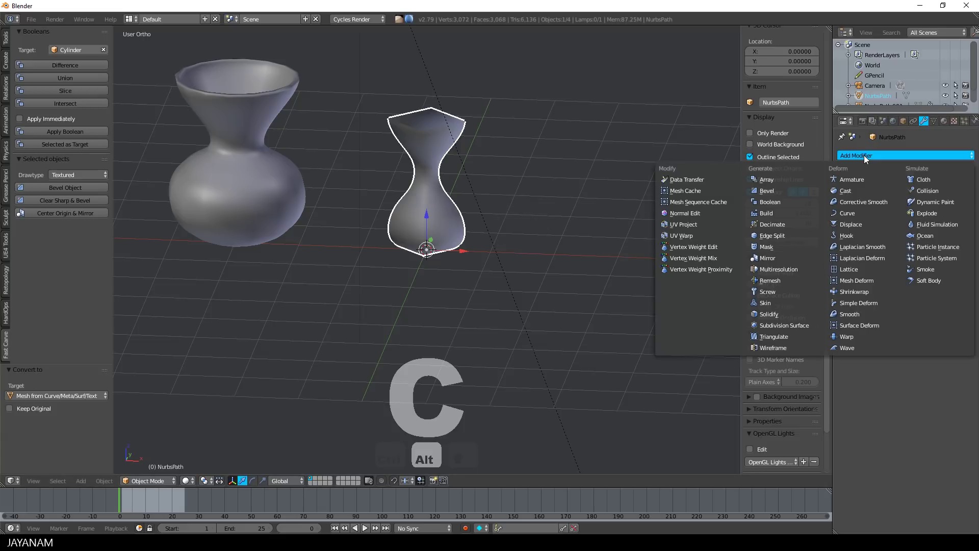
left_click(803, 315)
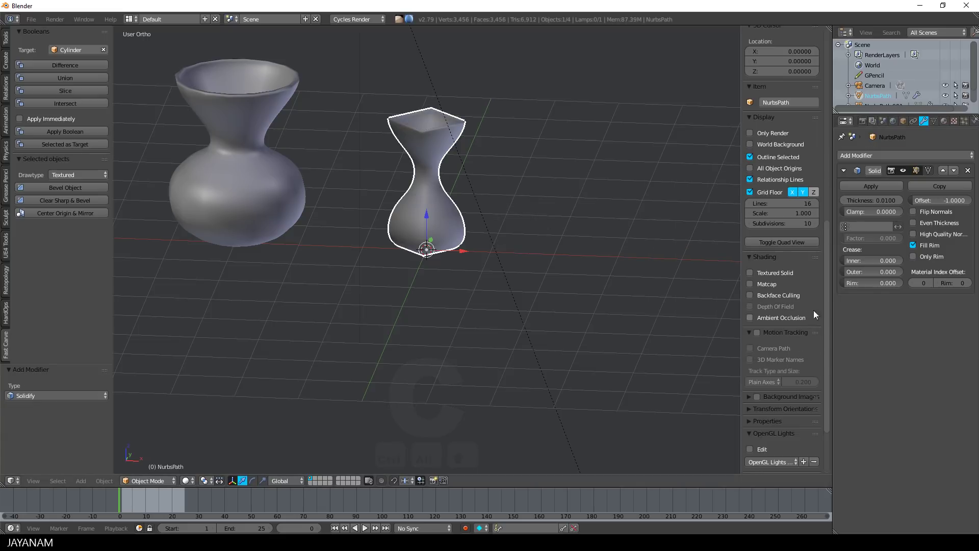
left_click_drag(863, 201, 867, 201)
middle_click_drag(573, 143, 568, 188)
scroll(568, 189, "up", 2)
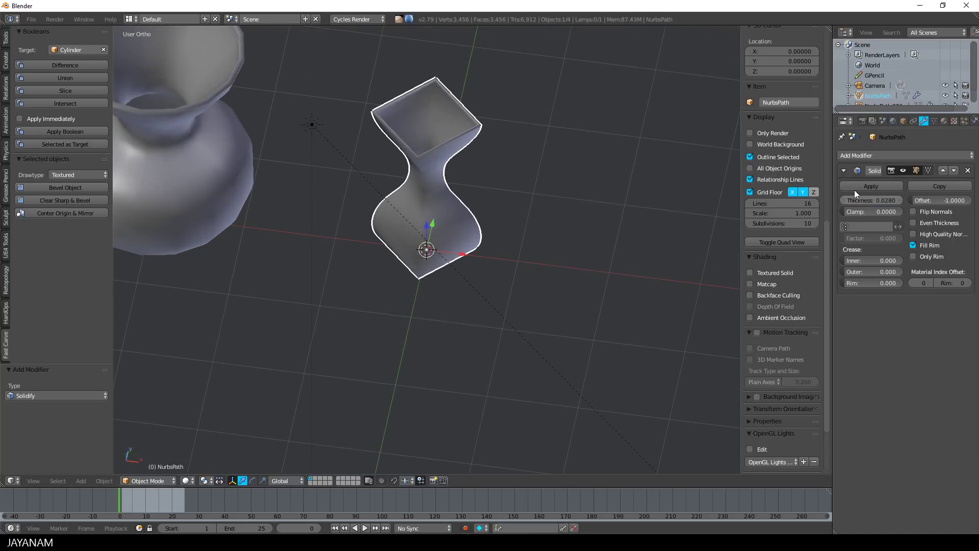
left_click_drag(863, 203, 865, 203)
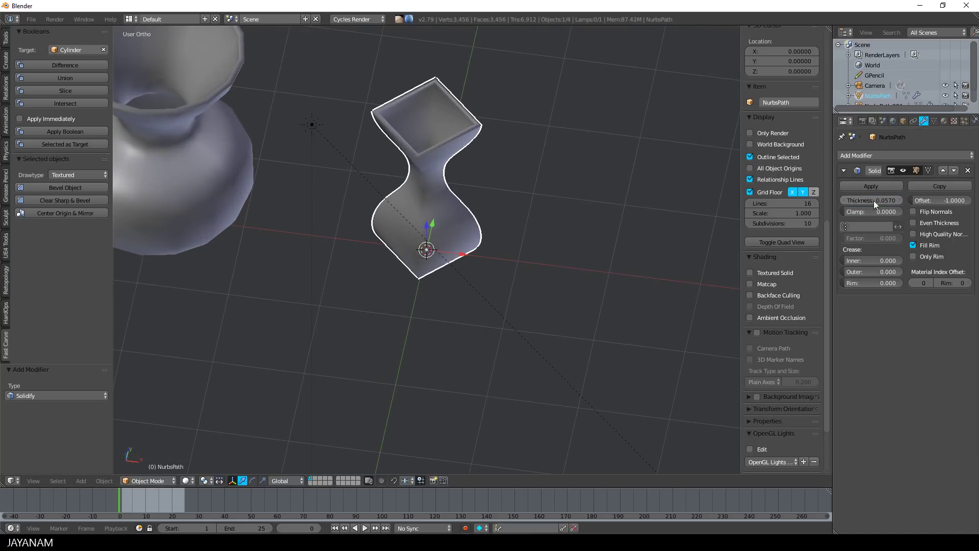
left_click(913, 222)
- Select both vases in front view and move them about 1.26 along X
scroll(581, 197, "down", 2)
mouse_move(580, 197)
middle_mouse_down()
mouse_move(580, 171)
mouse_move(574, 181)
middle_mouse_up()
key("KP_1")
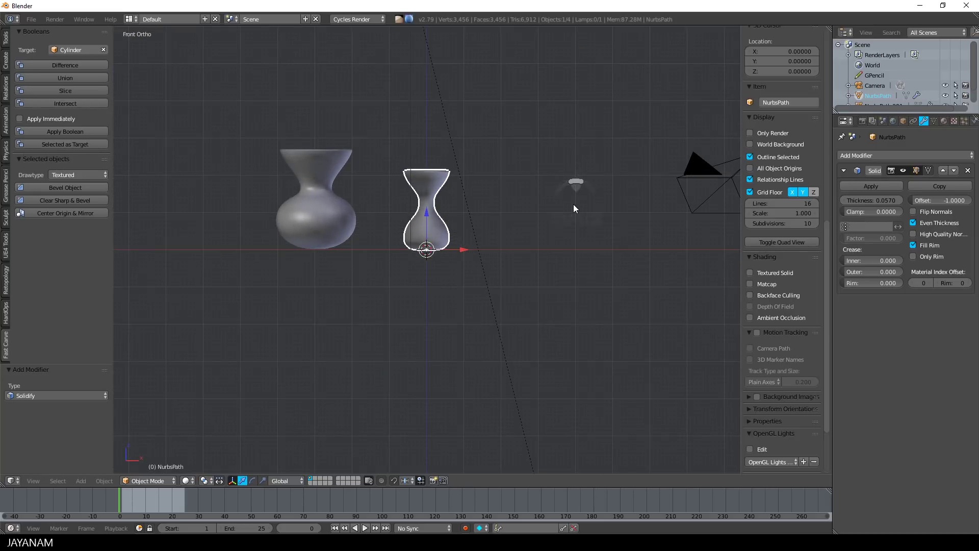
right_click(335, 223, "shift")
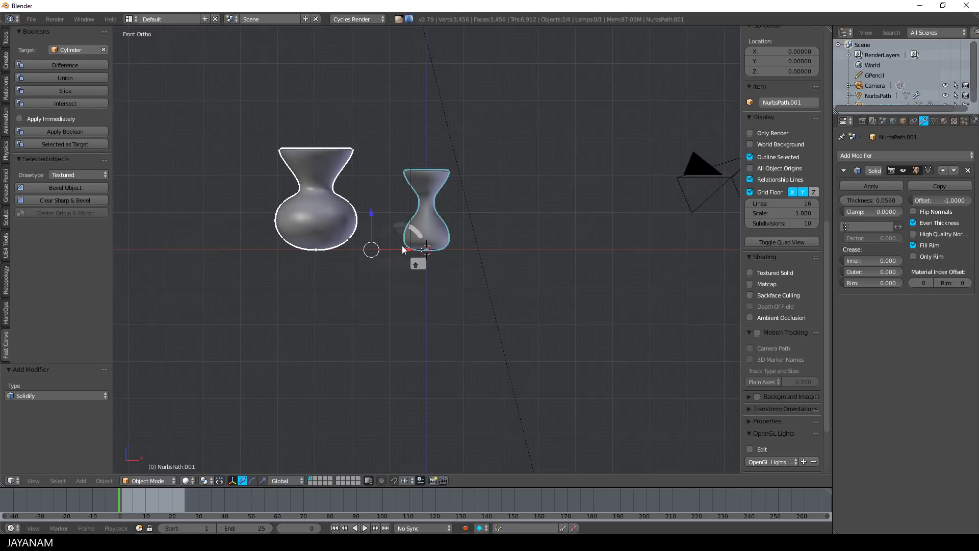
key("g")
key("x")
left_click(453, 247)
- Align the camera to an angled view of both vases and move it back about 4.22 along its local Z axis
middle_click_drag(453, 247, 533, 310)
scroll(500, 266, "up", 4)
scroll(501, 263, "up", 1)
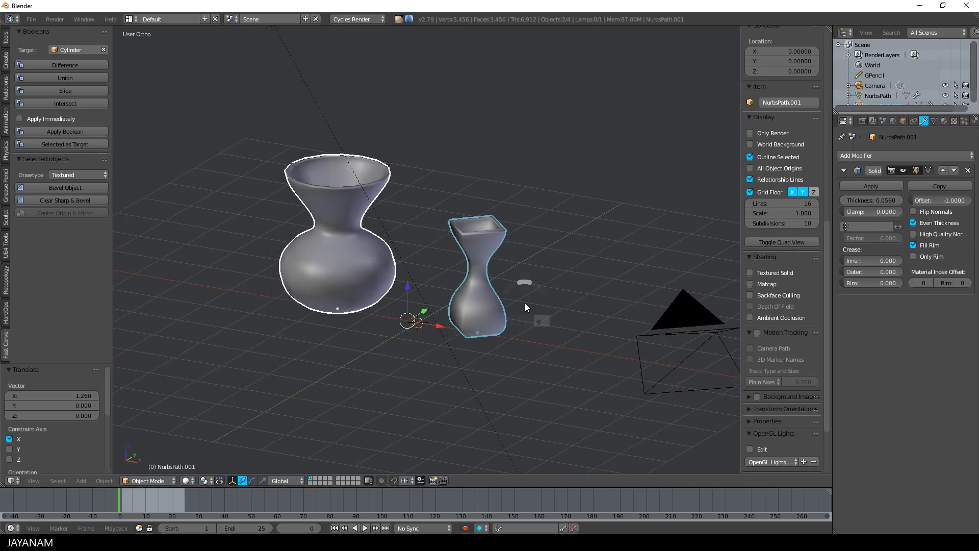
key("ctrl+alt+KP_0")
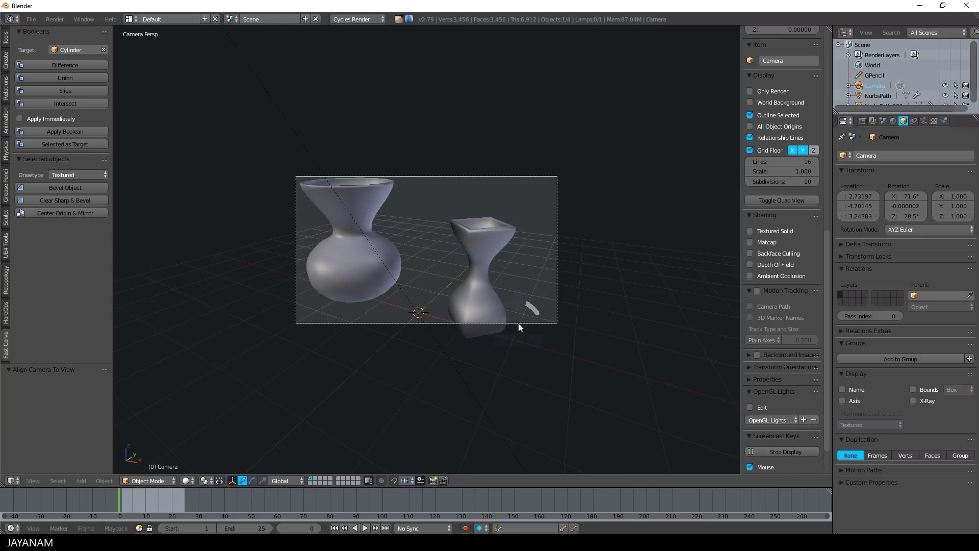
key("g")
key("z")
key("z")
left_click(544, 372)
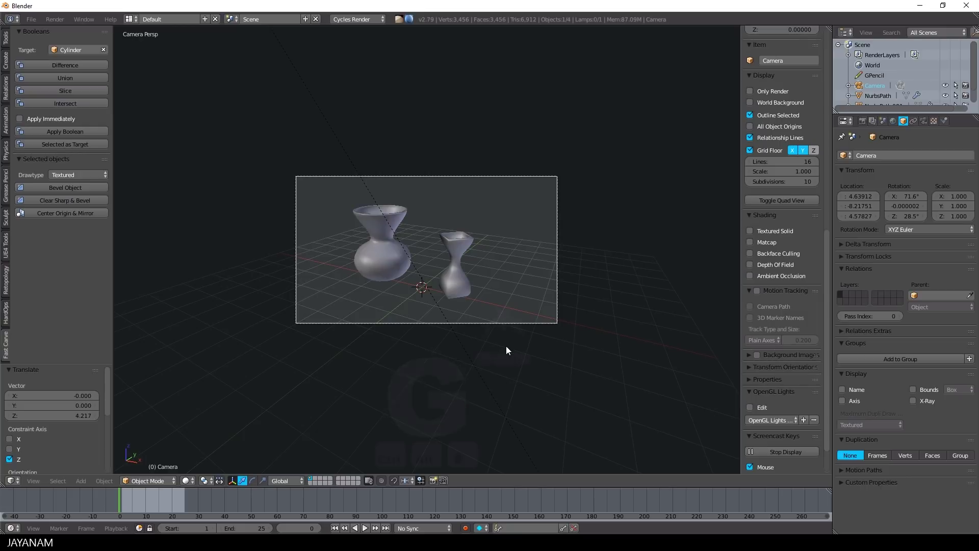
- Add a plane as the ground under the vases and scale it up by about 6.44
key("KP_5")
key("shift+a")
mouse_move(509, 338)
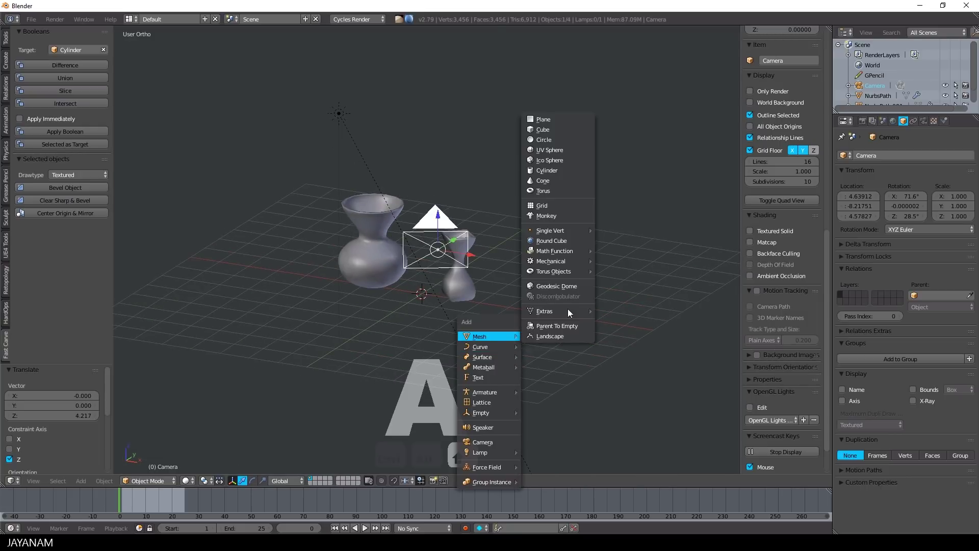
left_click(565, 121)
key("s")
left_click(407, 365)
- Give the square vase a new material named mat1
left_click(878, 95)
left_click(923, 121)
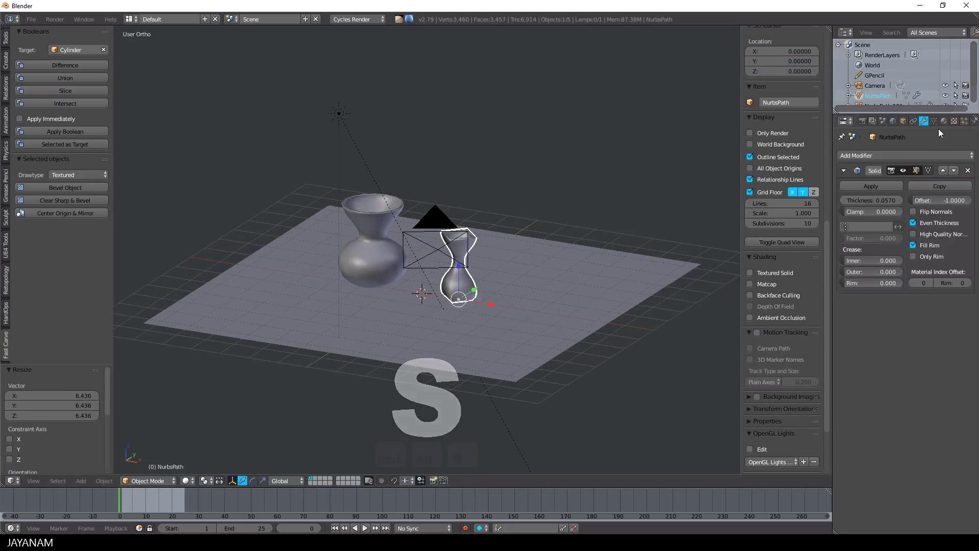
left_click(944, 121)
left_click(873, 190)
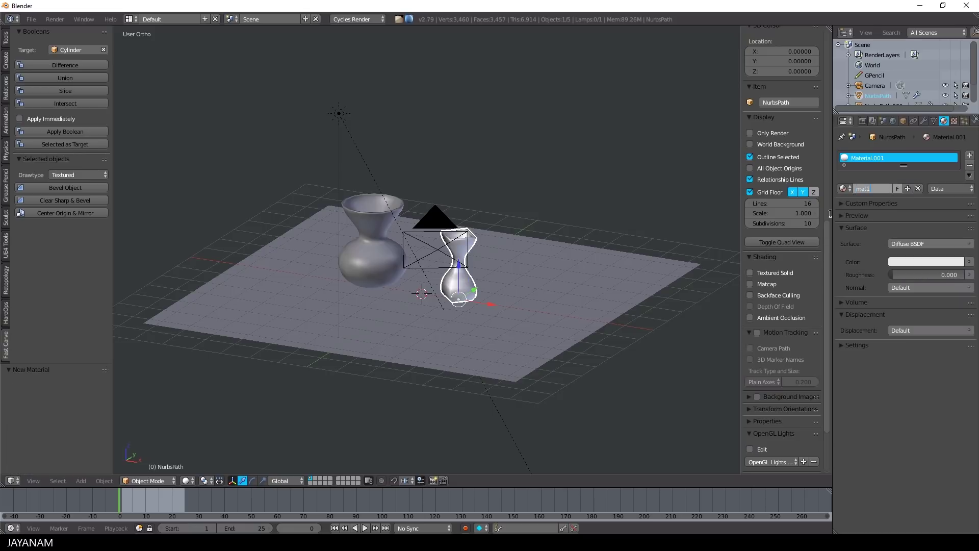
key("Return")
- Change mat1's surface to Principled BSDF with specular 0.931 and roughness 0.123
left_click(919, 243)
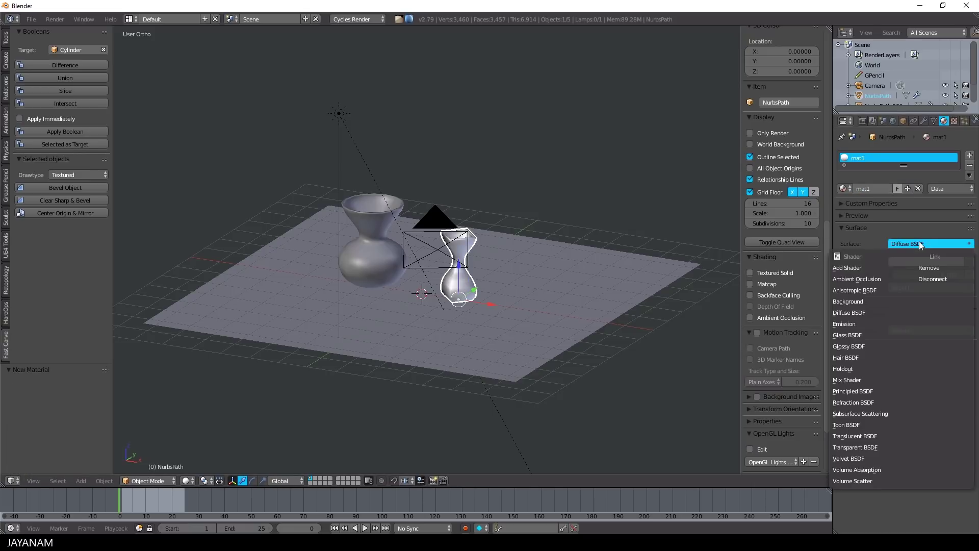
left_click(876, 390)
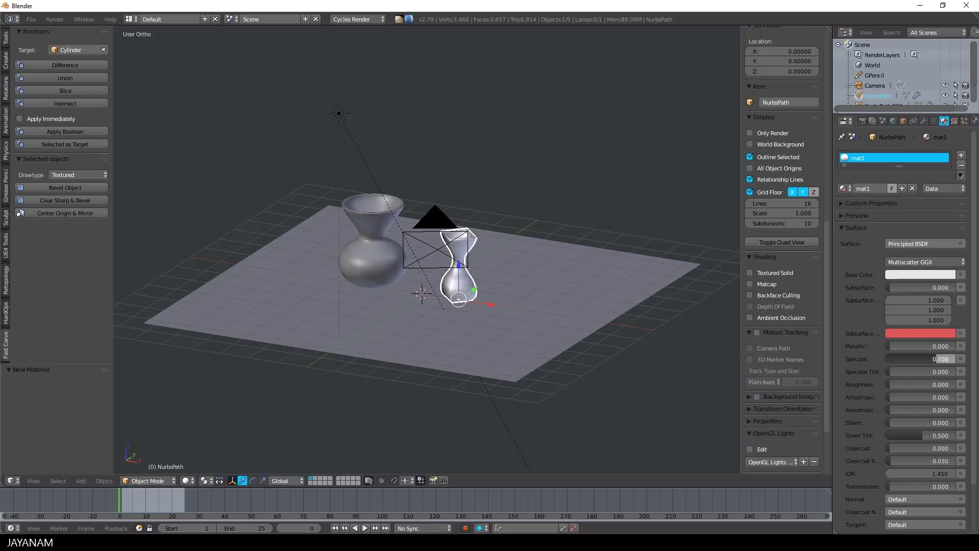
left_click_drag(952, 358, 950, 358)
left_click_drag(890, 384, 898, 384)
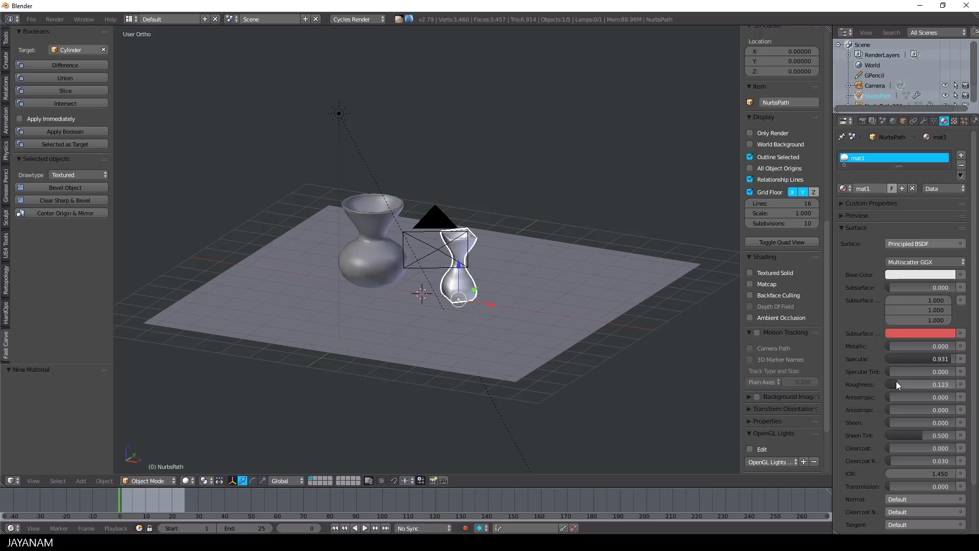
- Switch the viewport to Material shading and set mat1's base color to a muted green, RGB 0.198, 0.311, 0.146
left_click(186, 480)
left_click(209, 435)
scroll(462, 296, "up", 4)
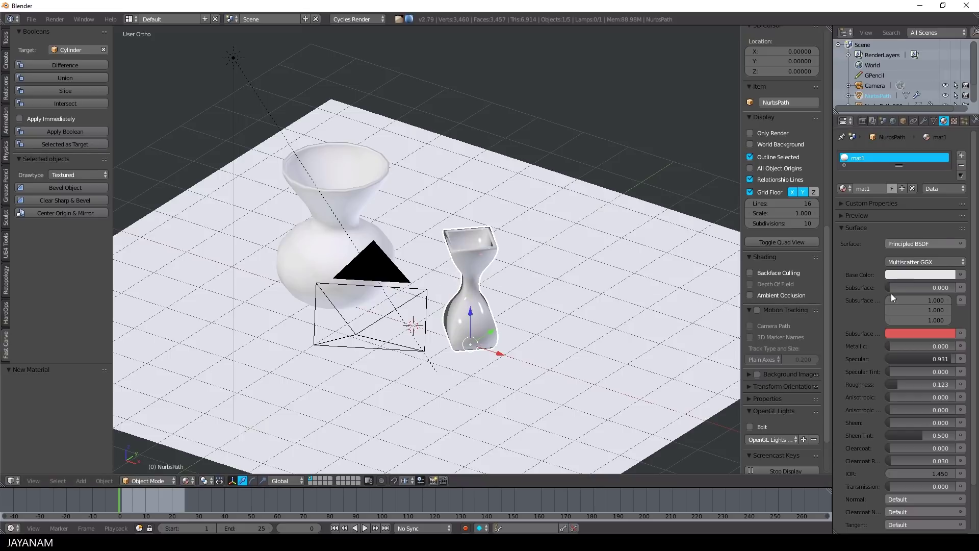
left_click(915, 275)
left_click_drag(902, 165, 905, 158)
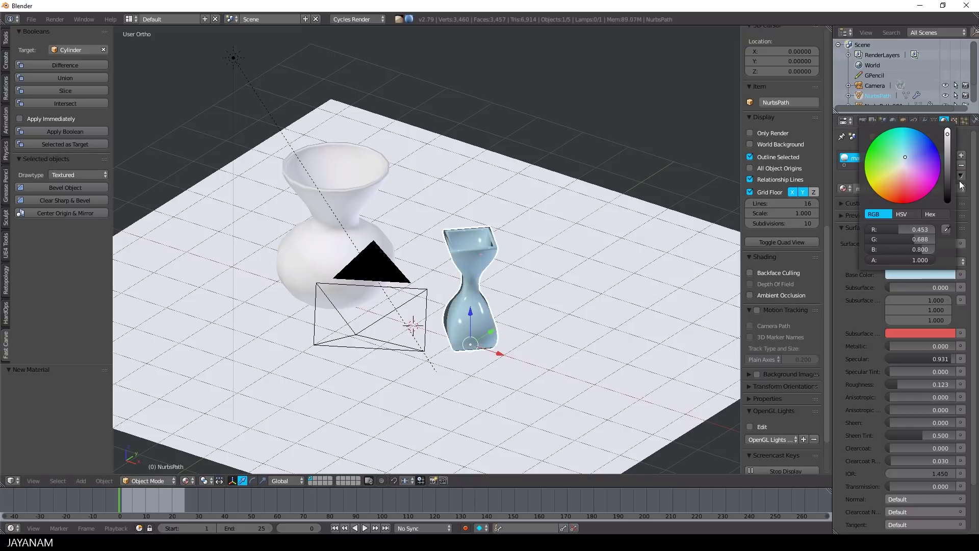
scroll(920, 158, "down", 10)
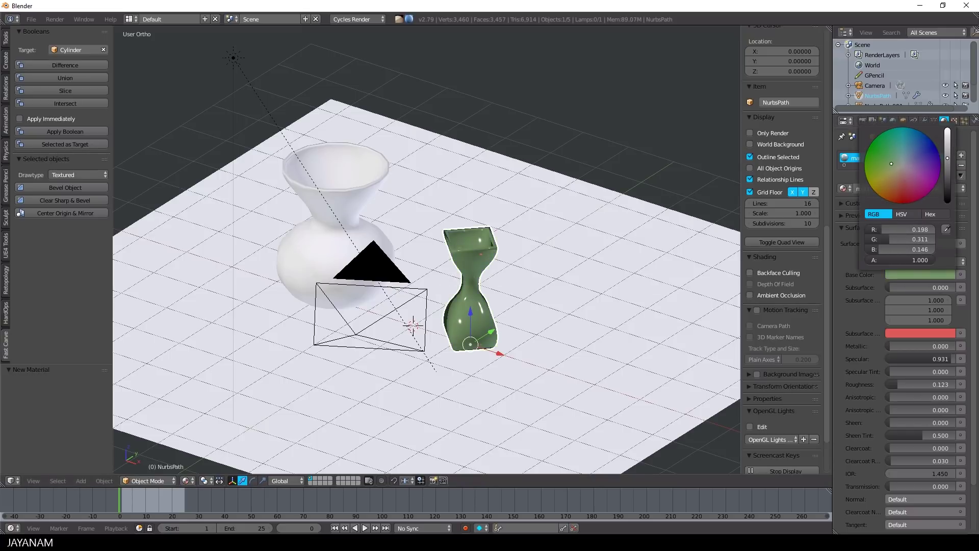
- Assign mat1 to the round vase, make it a single-user copy, and change the copy's base color to a muted dark blue
right_click(347, 204)
left_click(844, 188)
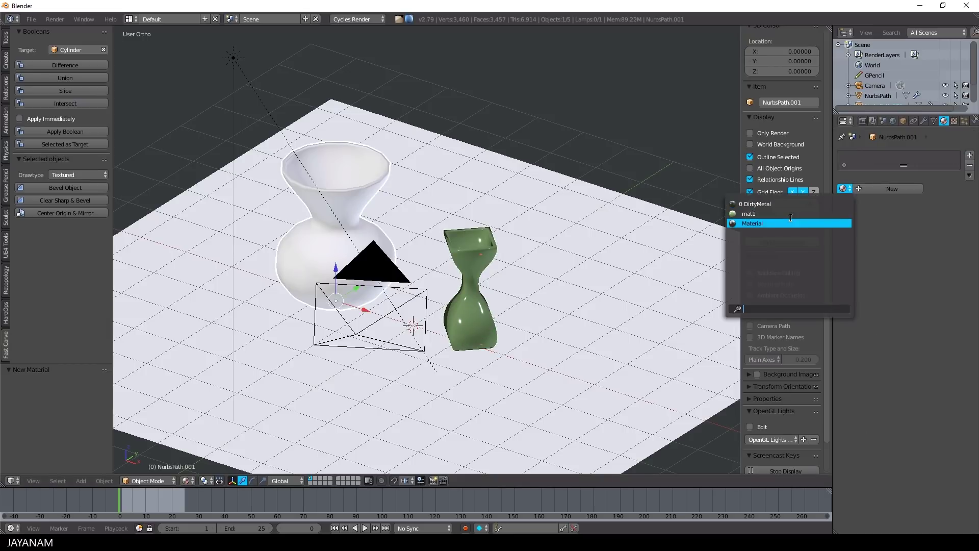
left_click(790, 222)
left_click(907, 275)
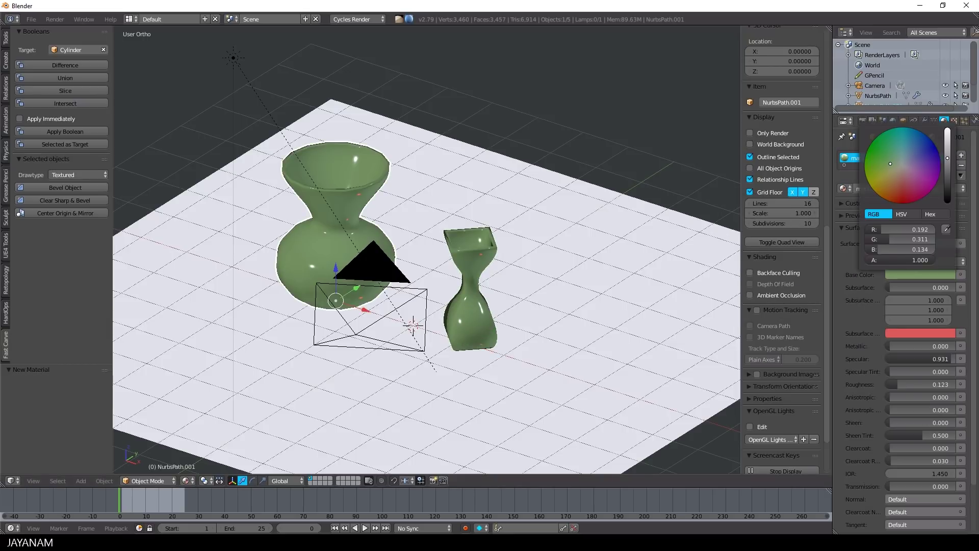
left_click_drag(890, 163, 946, 176)
- Add a point lamp and, in front view, move it about -0.647 along X so it sits between the vases
mouse_move(446, 260)
middle_mouse_down()
mouse_move(517, 164)
mouse_move(521, 124)
mouse_move(439, 261)
middle_mouse_up()
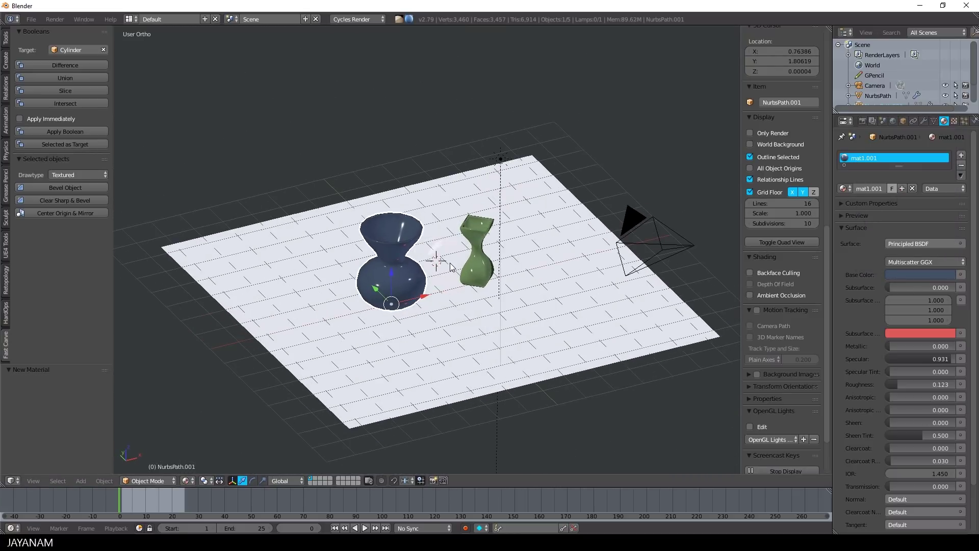
key("shift+a")
mouse_move(434, 379)
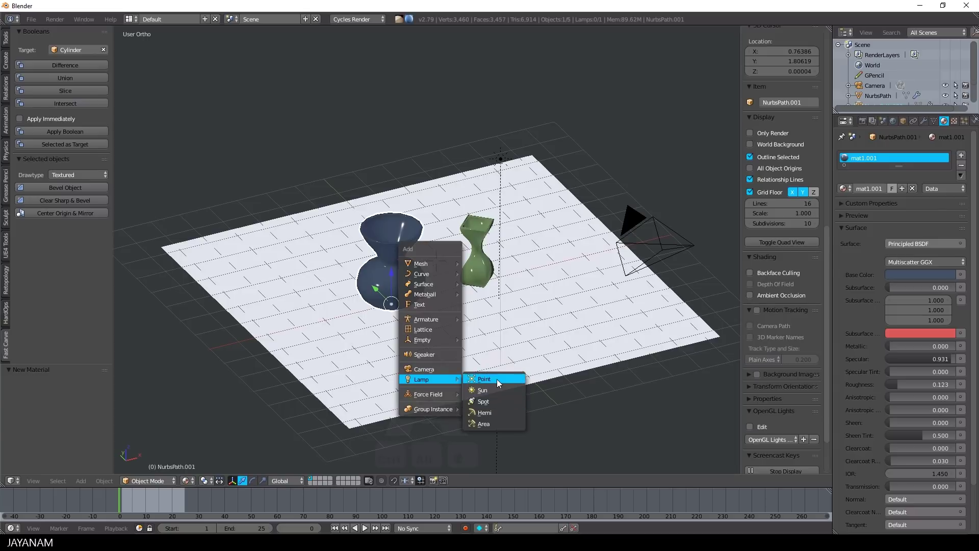
left_click(497, 378)
key("KP_1")
key("g")
key("x")
left_click(470, 255)
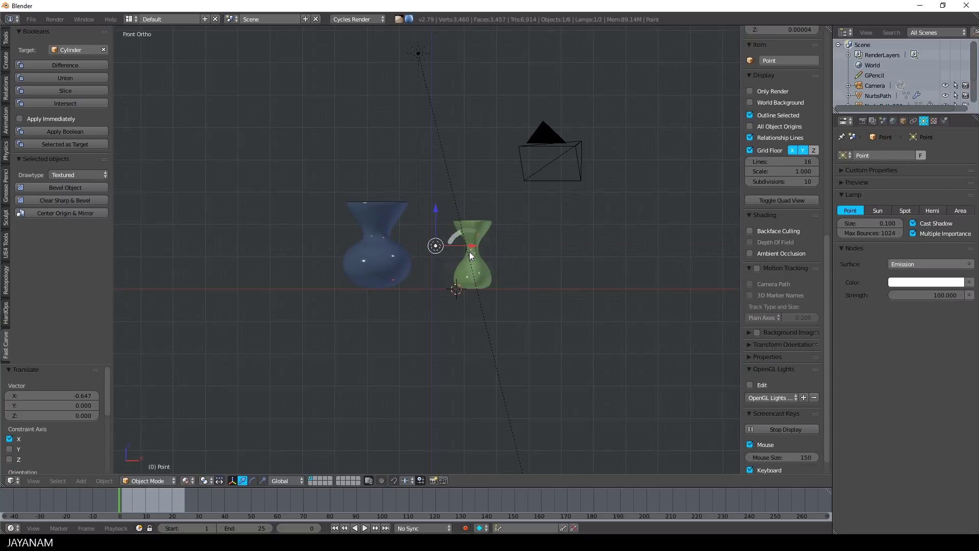
- Duplicate the point lamp and offset the copy by about -3.534 in X and 0.868 in Z, beside the round vase
key("shift+d")
left_click(363, 228)
middle_click_drag(362, 228, 400, 404)
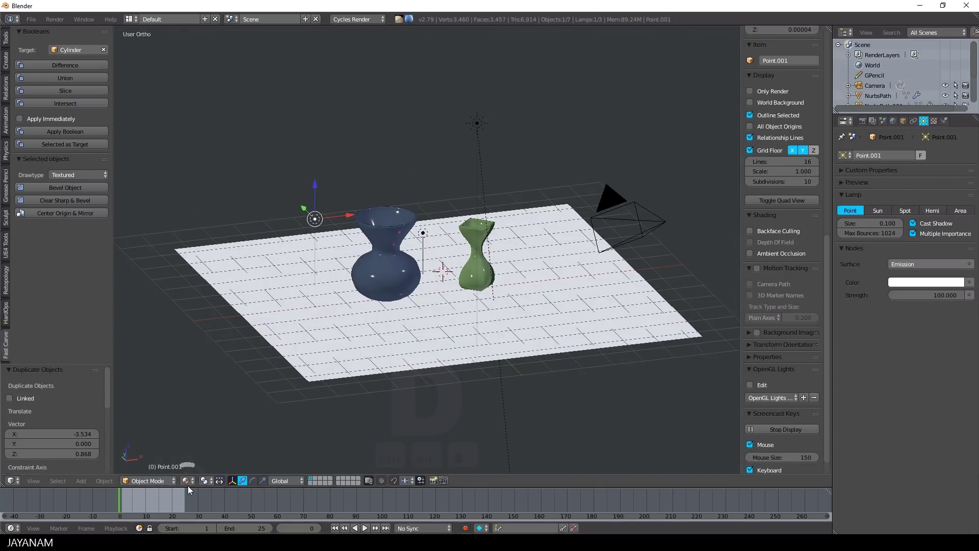
- Switch the viewport to Rendered shading and examine the lighting and reflections on both vases up close
key("shift+z")
mouse_move(484, 330)
middle_mouse_down()
mouse_move(595, 290)
mouse_move(582, 303)
middle_mouse_up()
scroll(595, 291, "up", 3)
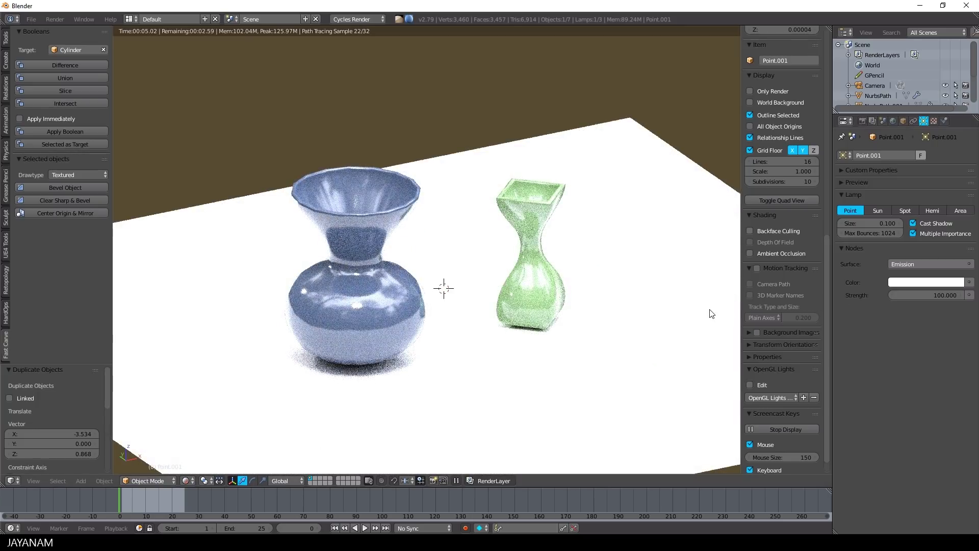
mouse_move(662, 306)
middle_mouse_down()
mouse_move(553, 314)
mouse_move(666, 320)
middle_mouse_up()
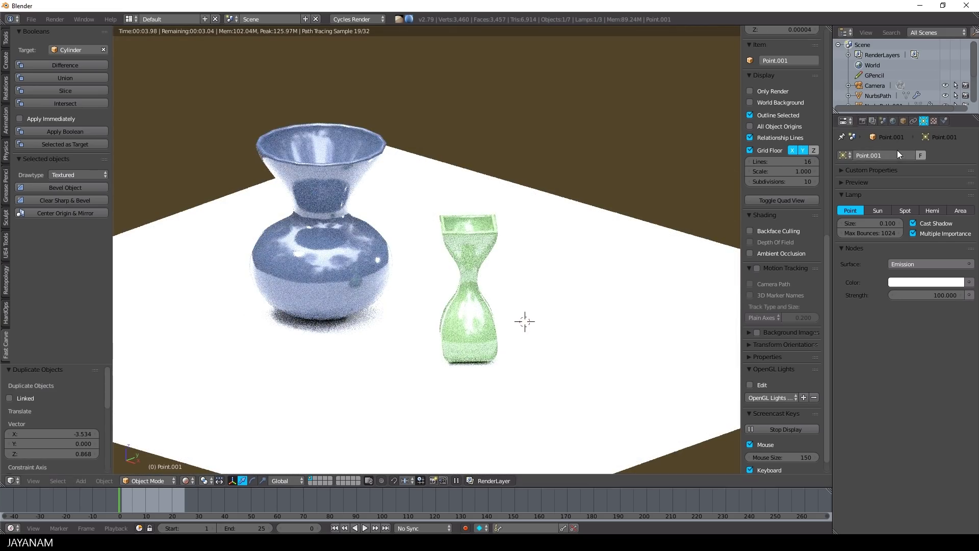
- Set the strength of the world's environment texture background to 0.200
left_click(893, 121)
mouse_move(937, 339)
left_mouse_down()
mouse_move(903, 339)
mouse_move(923, 338)
left_mouse_up()
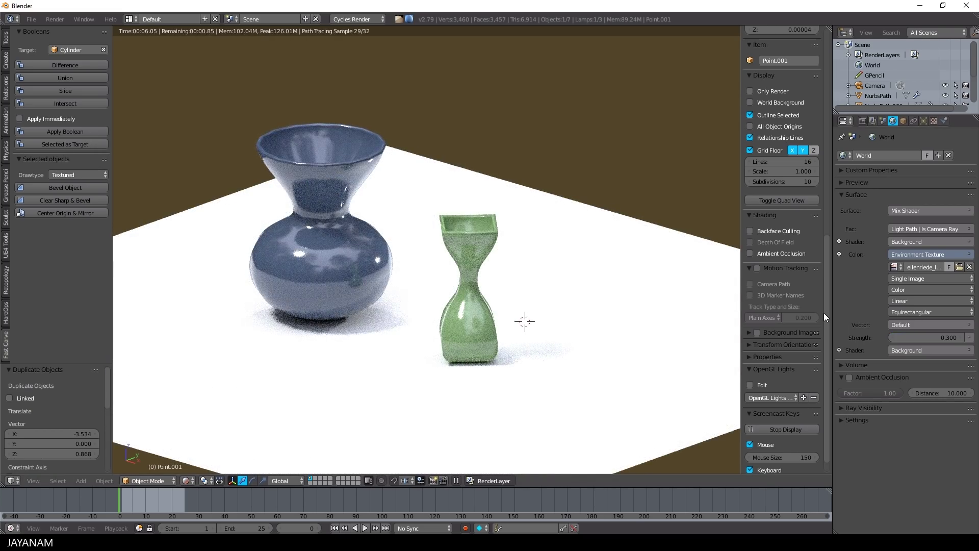
left_click(891, 338)
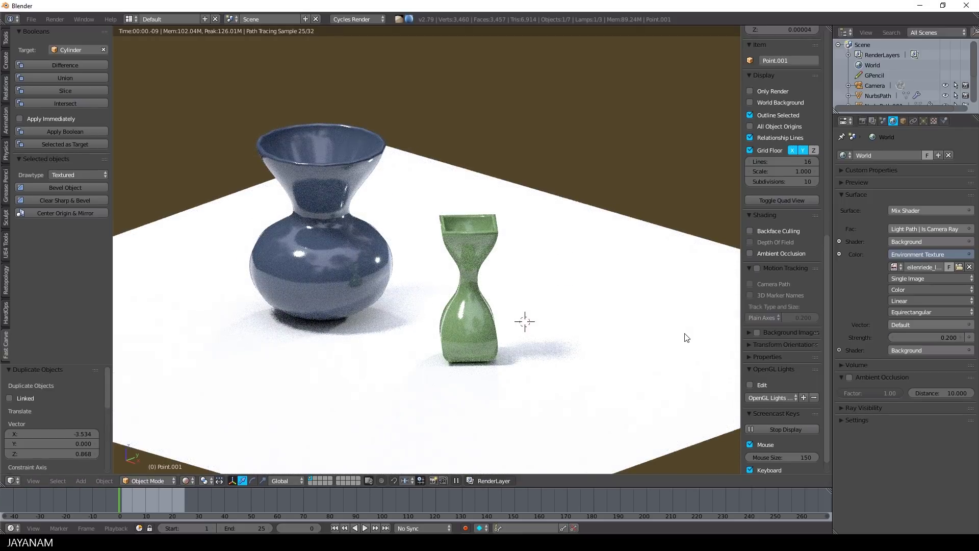
- Look through the camera, show the scene's render settings, and render the final image of the vases
key("KP_0")
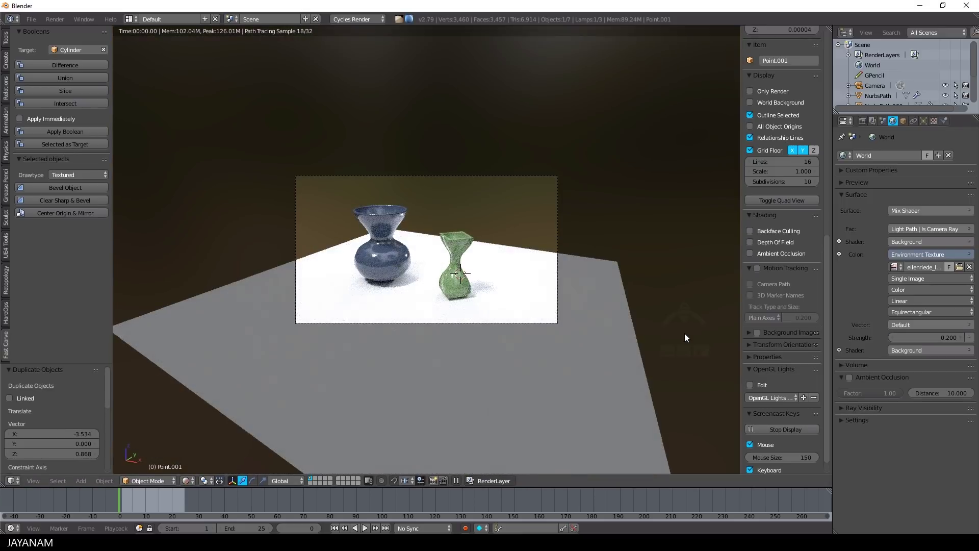
left_click(863, 121)
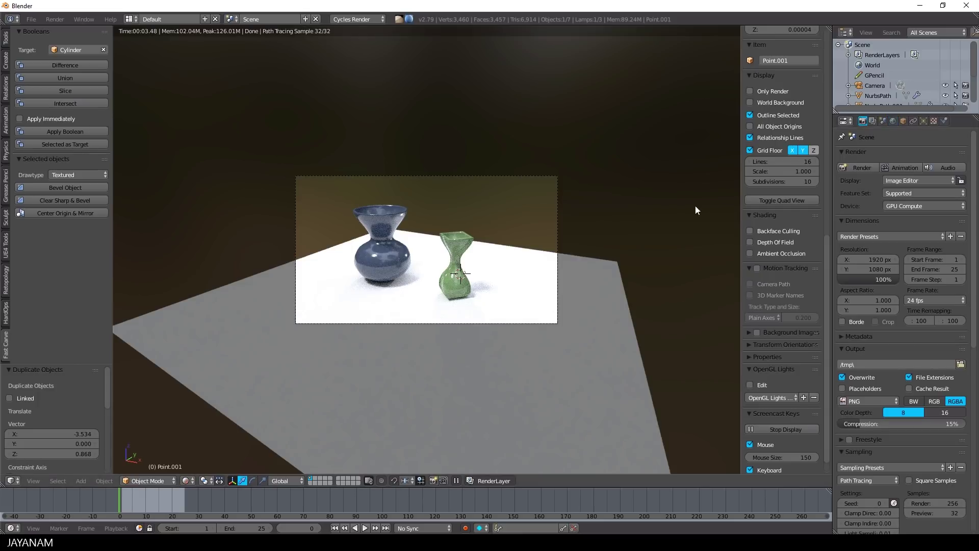
key("F12")
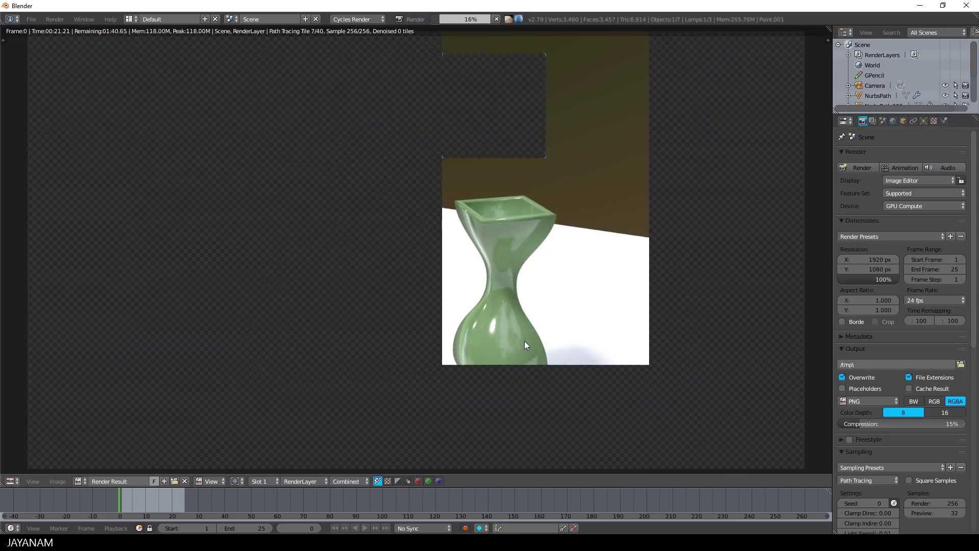